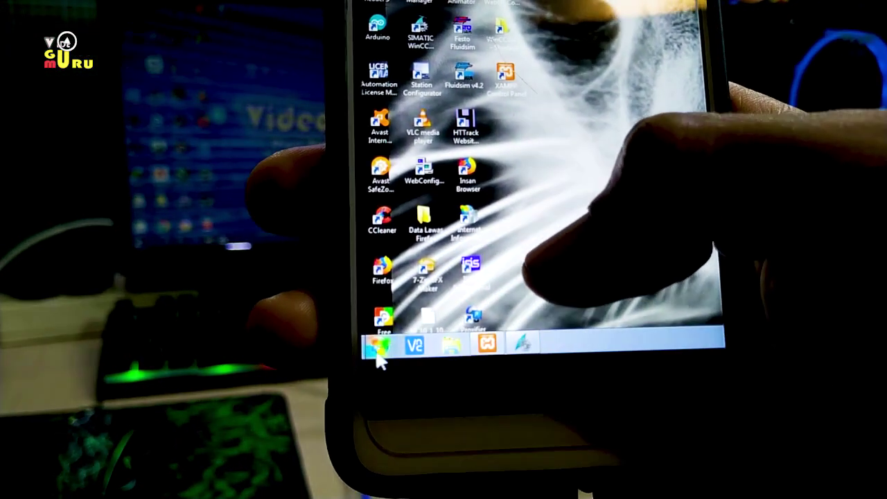
- Show the remote PC's Start menu and toggle the side panel, then request Disconnect
left_click(387, 359)
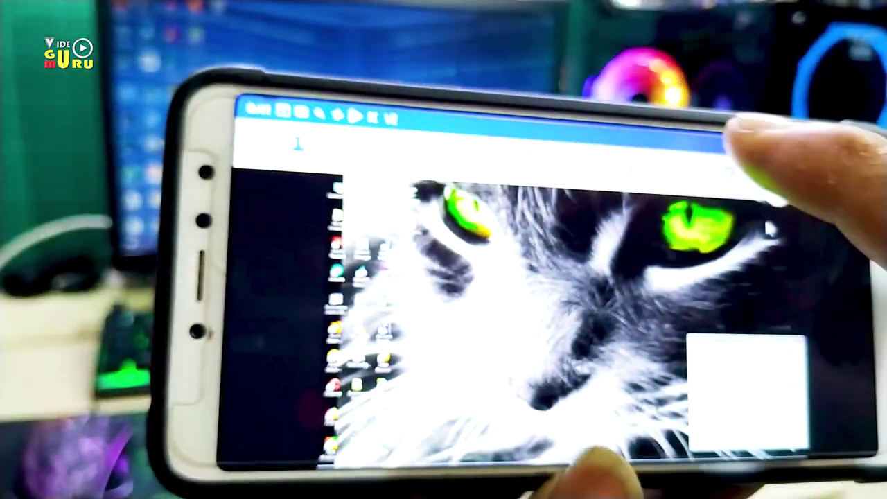
left_click(745, 142)
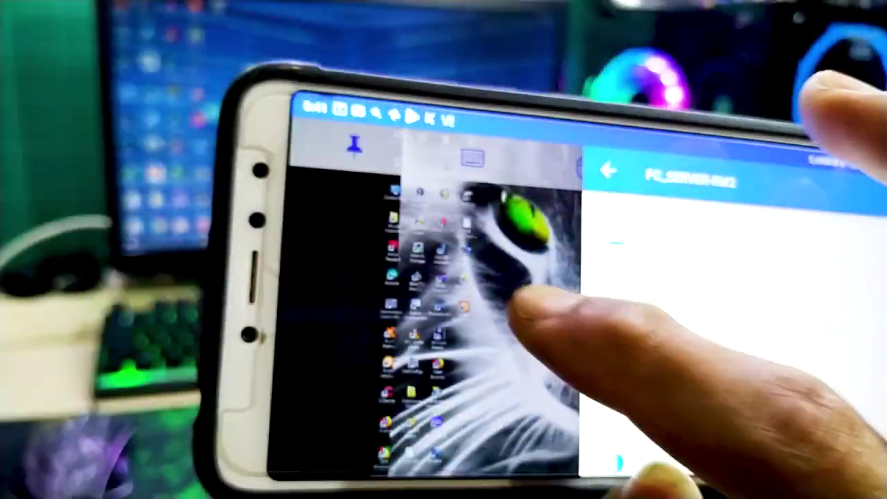
left_click(540, 308)
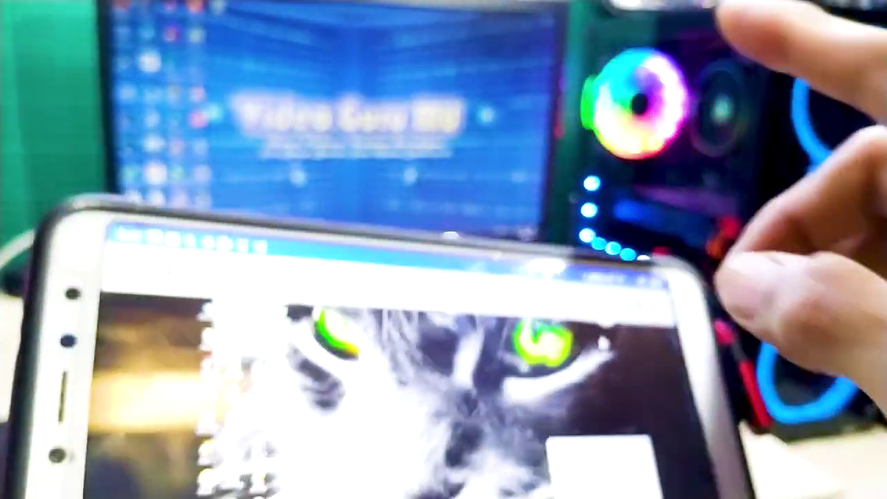
key("Escape")
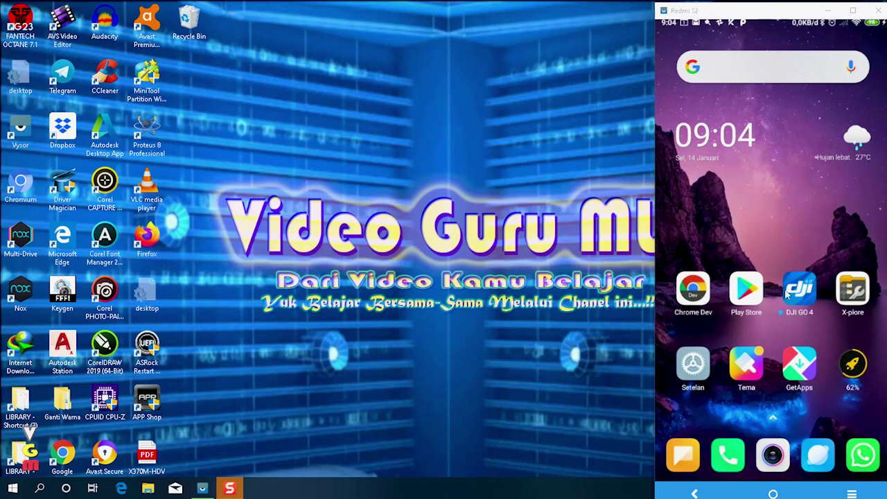
- Open the phone's camera app, then load 192.168.0.1 in Firefox on the PC
left_click_drag(780, 261, 757, 247)
left_click(767, 459)
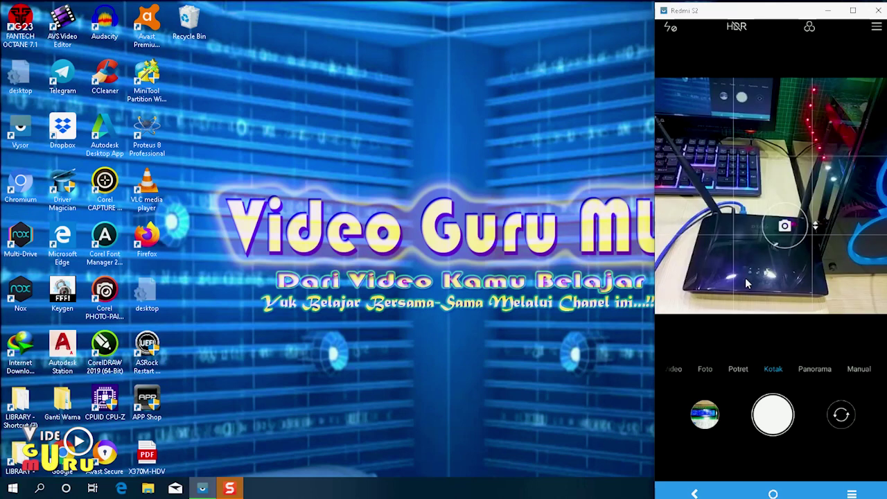
left_click(147, 239)
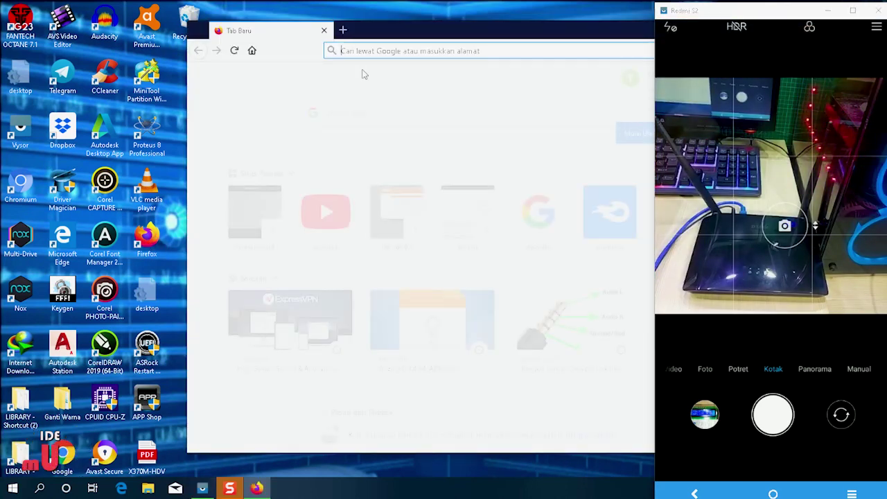
type("192")
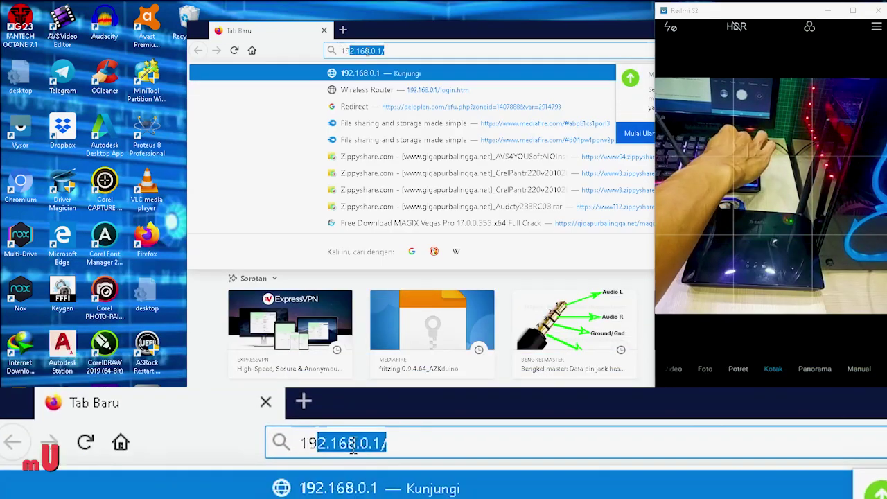
type(".168.0")
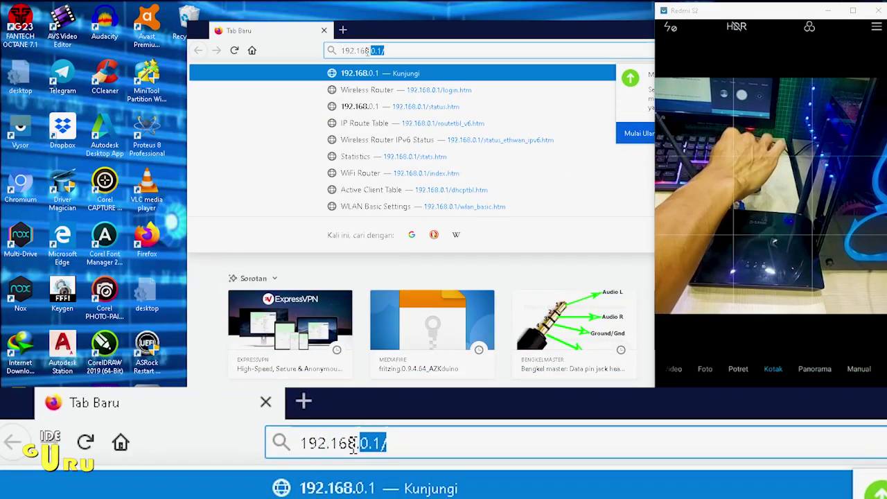
type(".1")
key("Return")
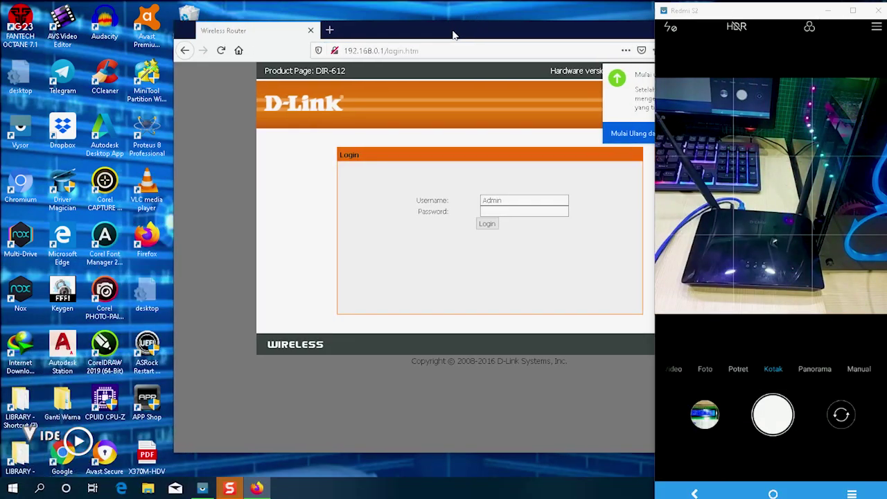
left_click_drag(454, 35, 277, 14)
left_click(588, 113)
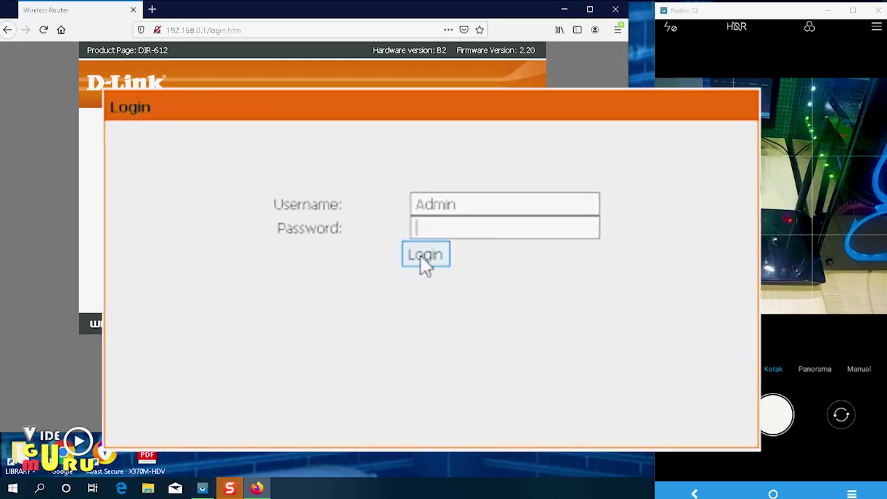
left_click(315, 203)
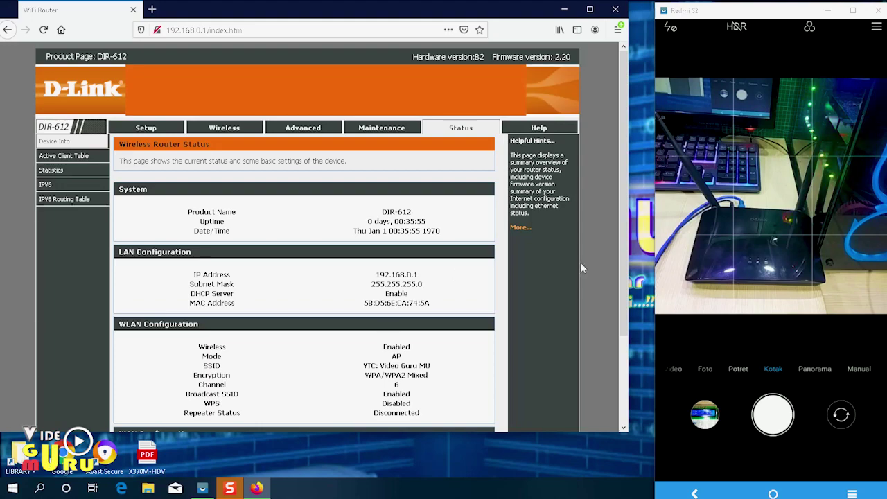
scroll(281, 362, "down", 3)
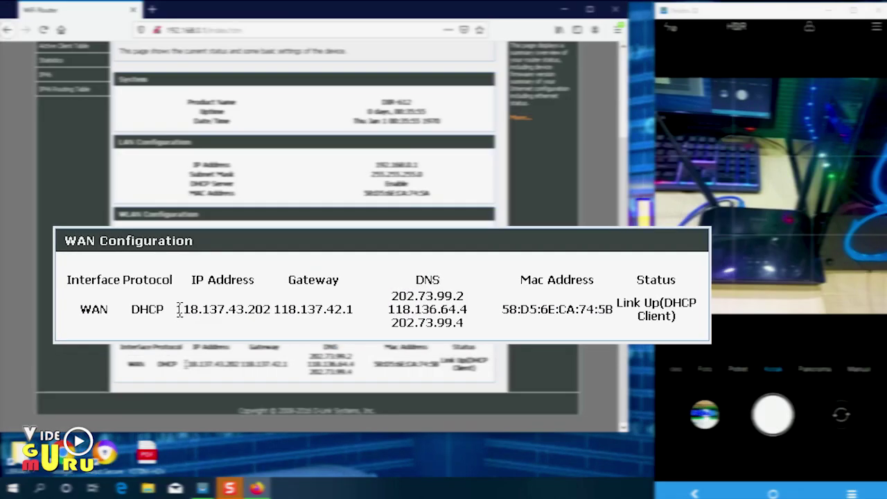
left_click_drag(185, 365, 240, 365)
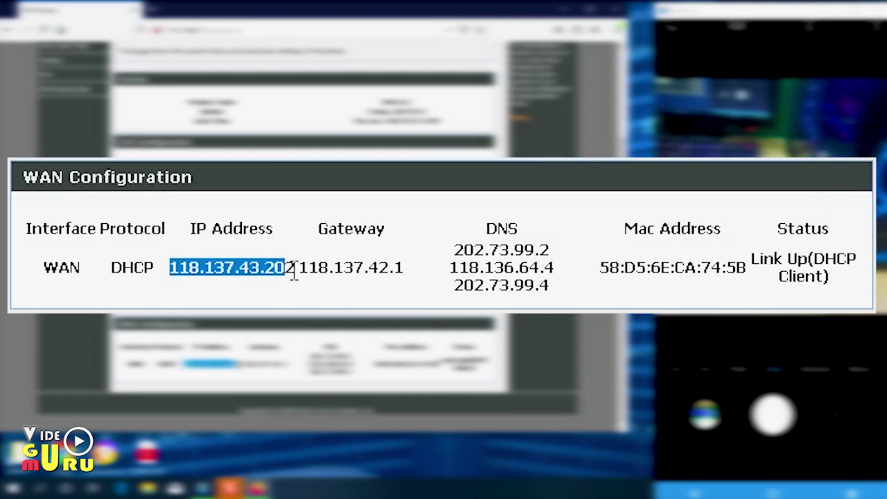
left_click(271, 278)
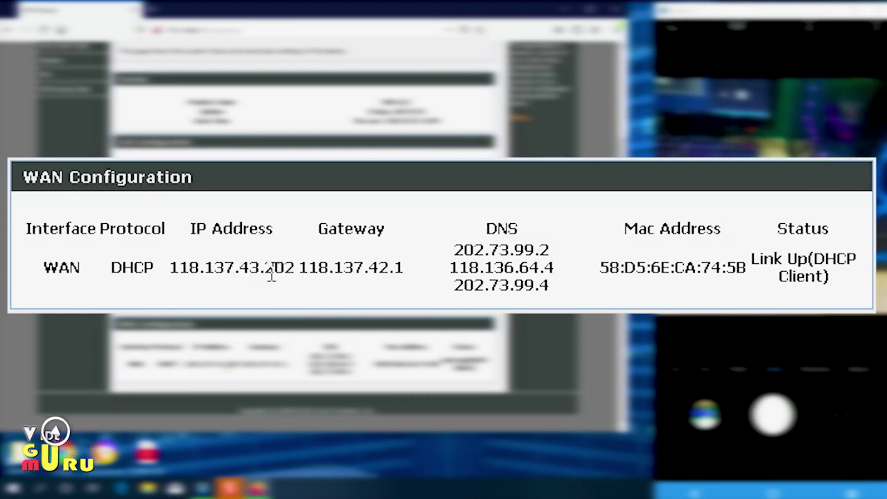
left_click_drag(296, 273, 173, 274)
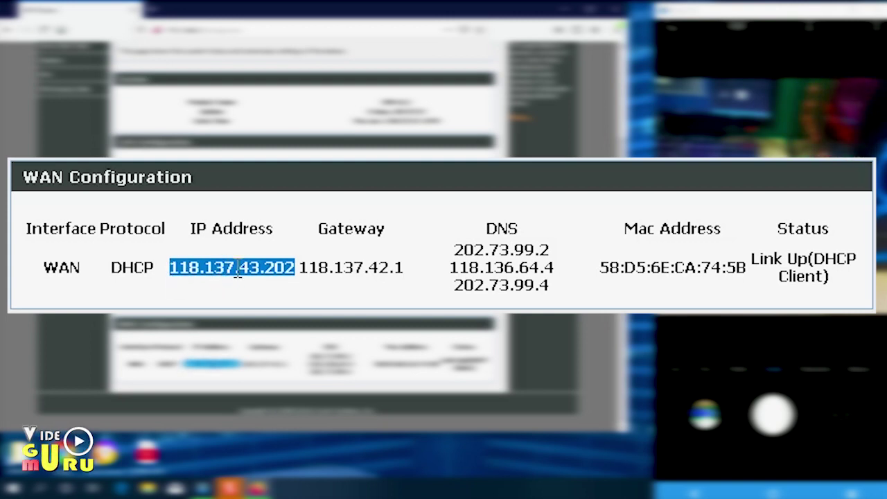
left_click(263, 277)
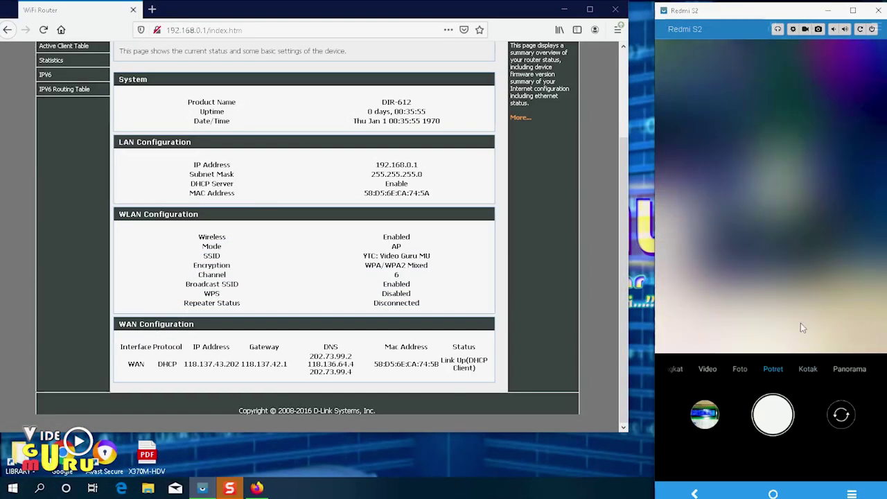
- Flip through the phone's home screens, then reopen the camera in Potret mode
left_click(773, 493)
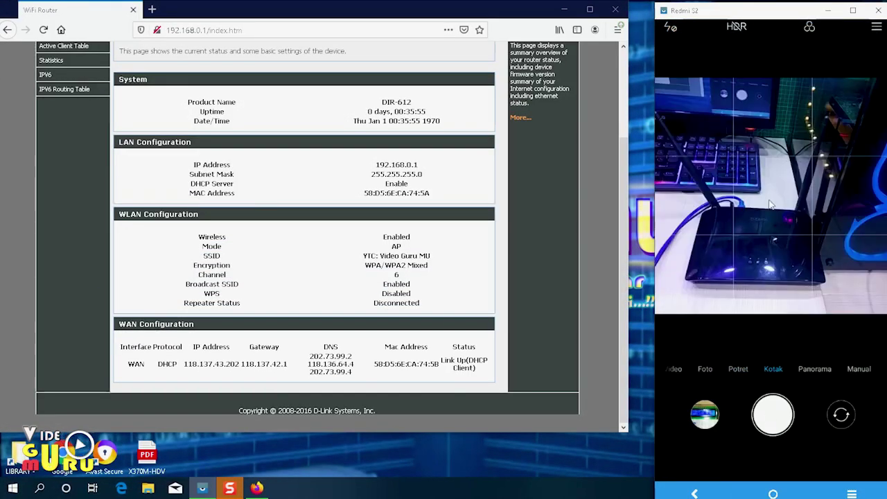
left_click_drag(812, 180, 688, 205)
left_click_drag(860, 218, 794, 221)
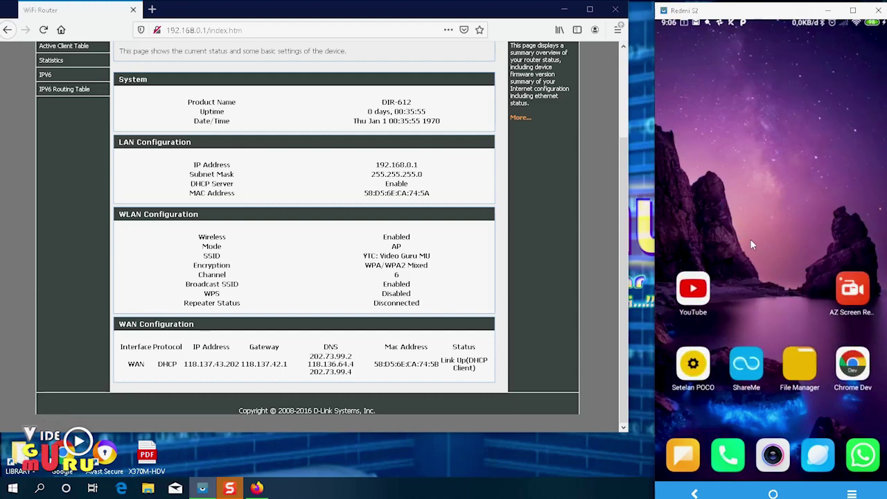
left_click_drag(726, 226, 814, 224)
left_click_drag(763, 194, 825, 201)
left_click_drag(756, 416, 747, 459)
left_click(770, 455)
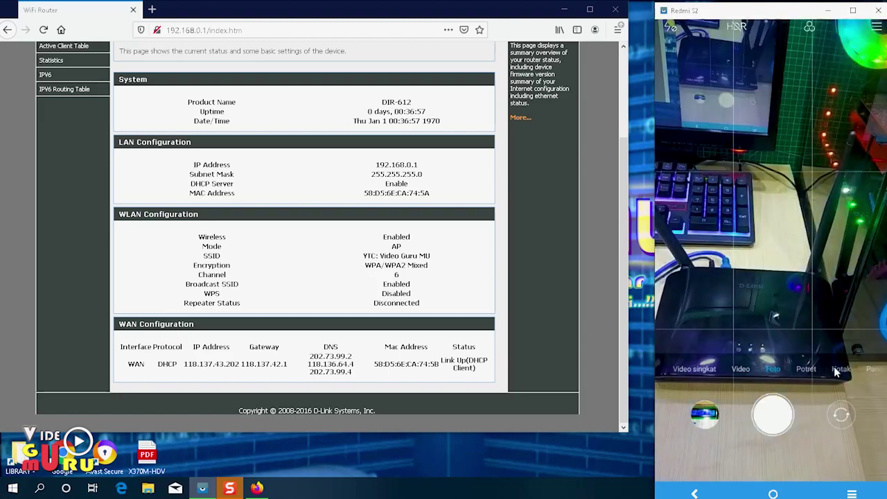
left_click(804, 372)
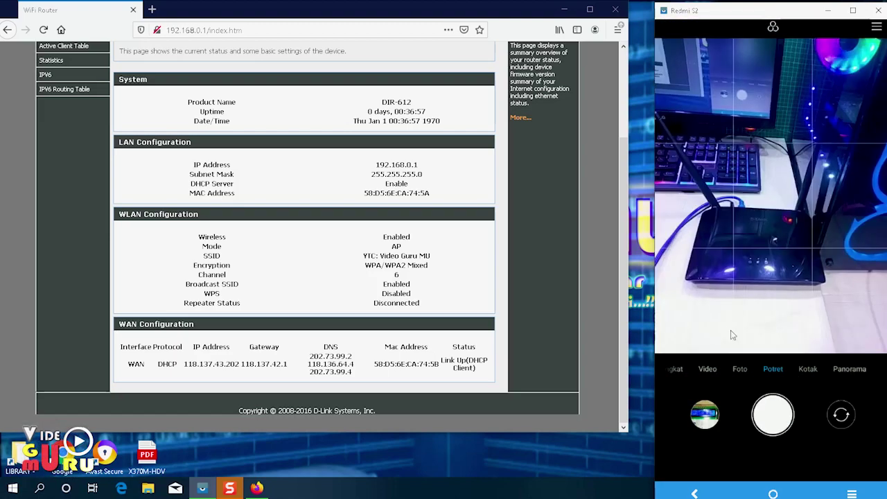
- Open VNC Server options from the system tray and browse the categories to Connections
left_click(762, 488)
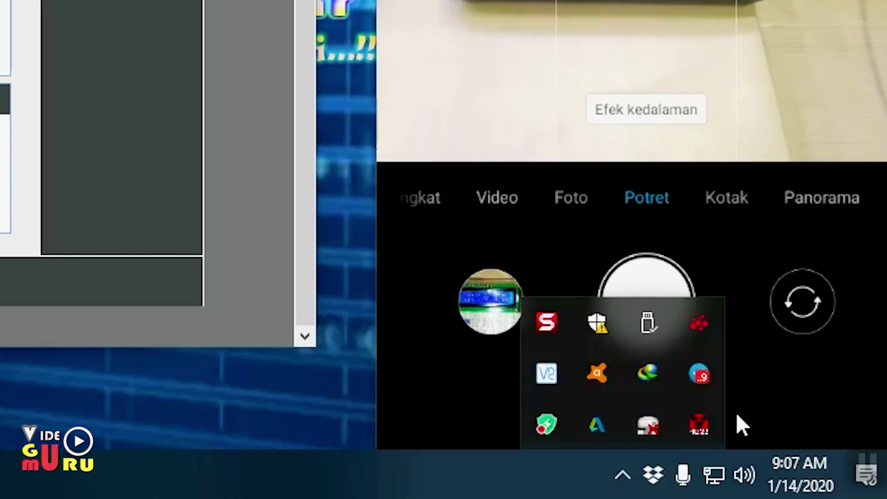
right_click(554, 378)
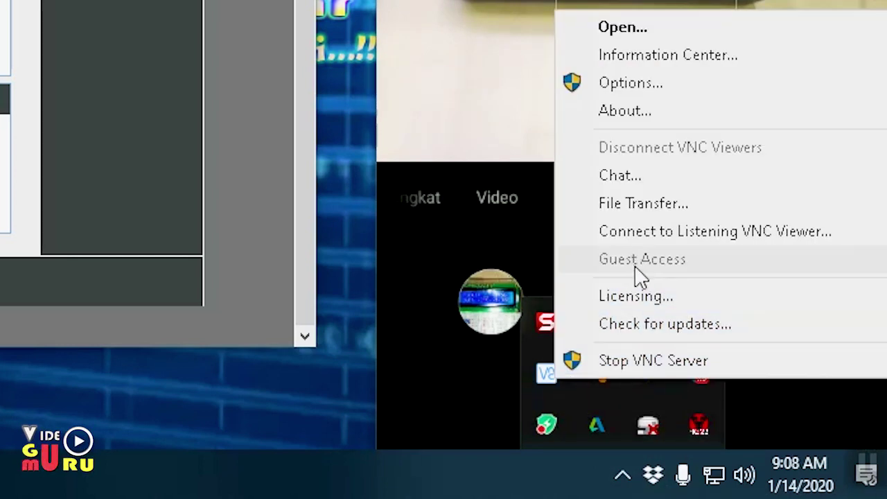
left_click(614, 84)
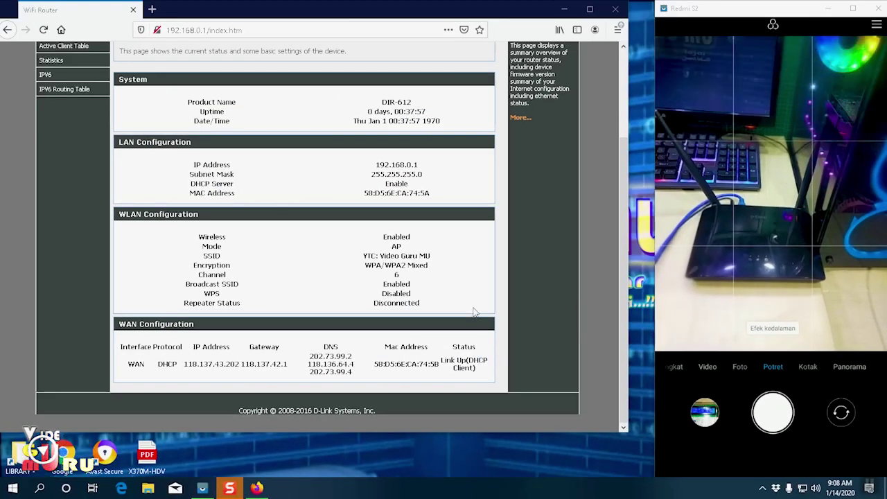
left_click(311, 141)
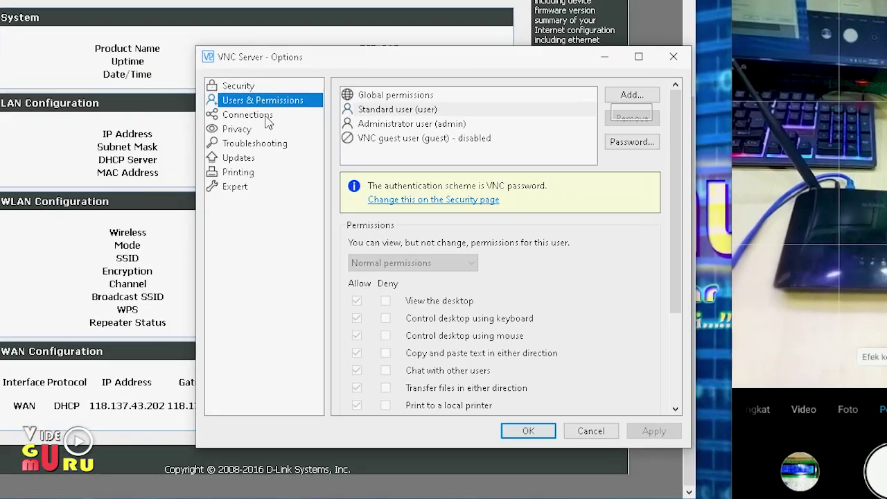
left_click(267, 118)
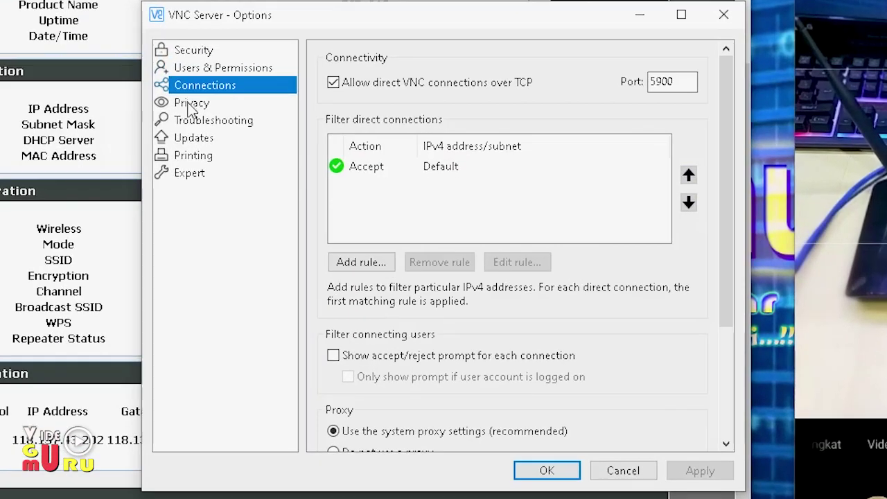
left_click(236, 129)
left_click(244, 145)
left_click(245, 129)
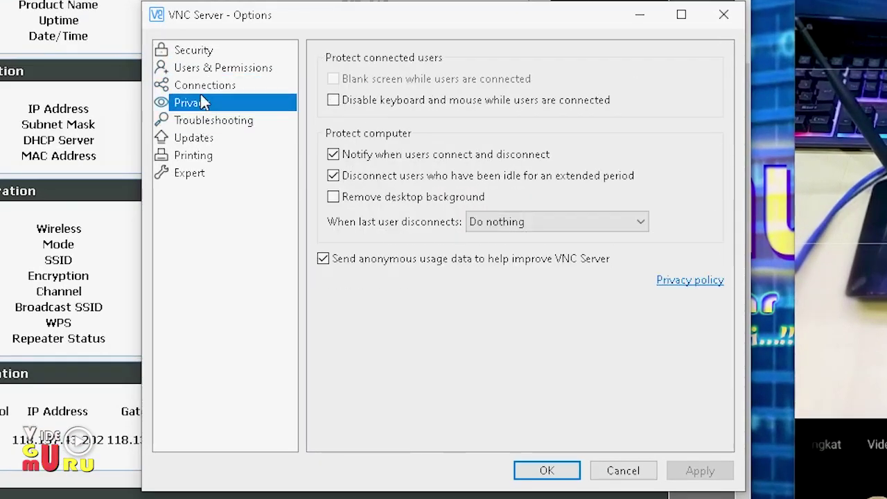
left_click(206, 86)
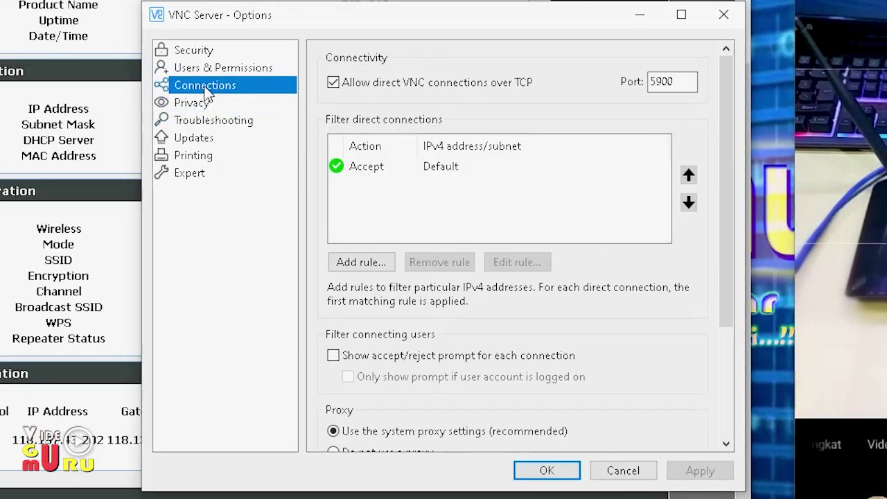
- Select the listening port value 5900 in the Connections settings
double_click(674, 83)
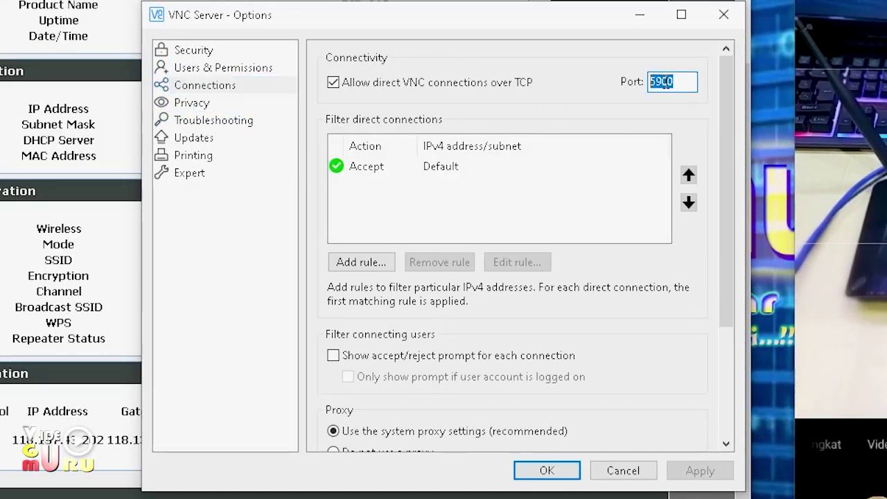
left_click(684, 82)
left_click_drag(683, 83, 646, 82)
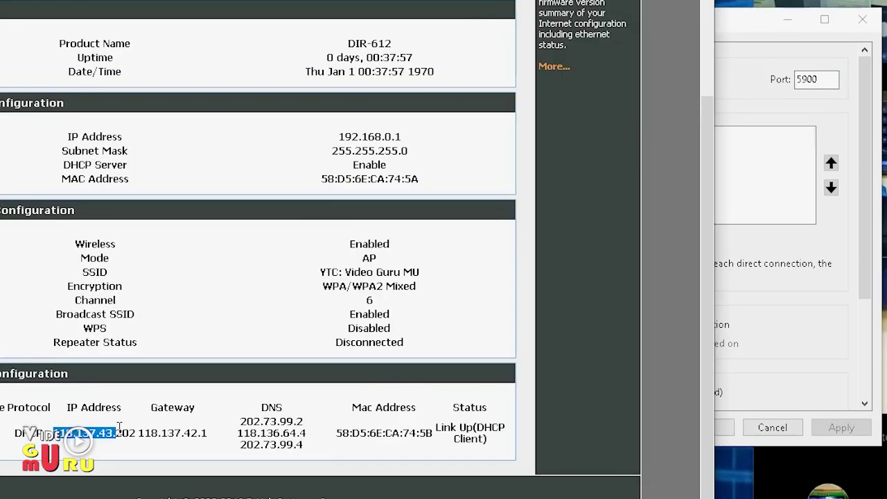
left_click(786, 201)
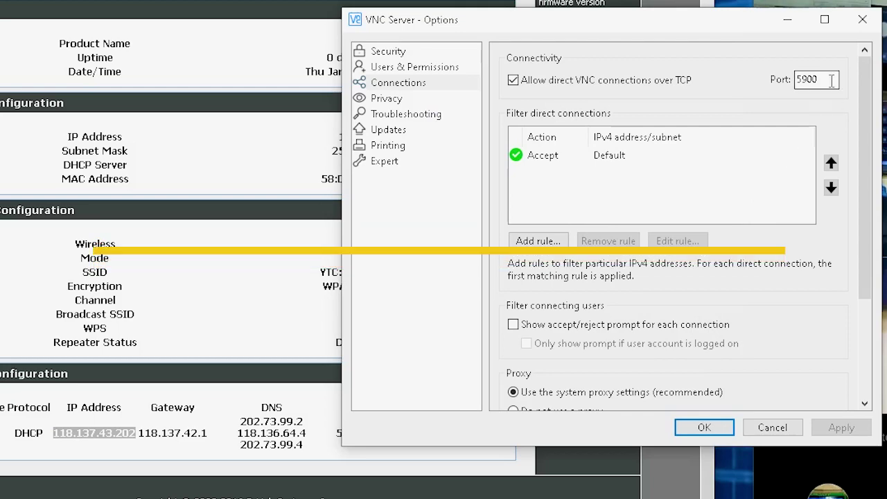
double_click(830, 80)
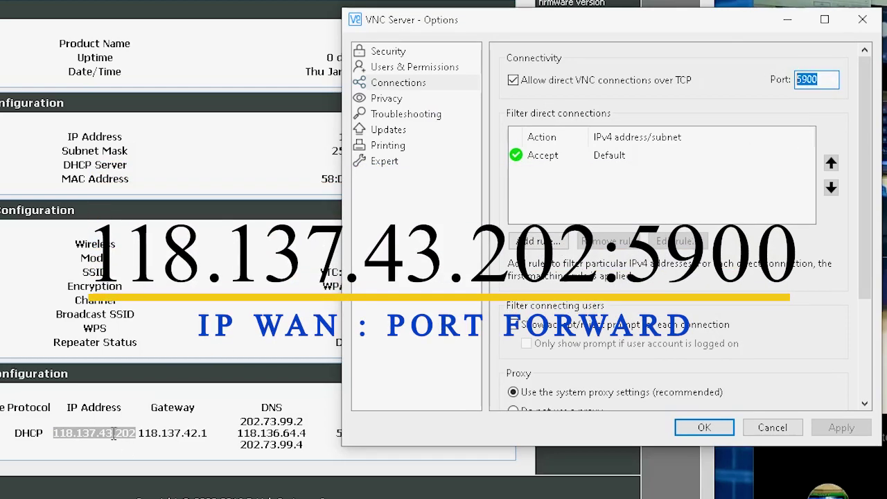
left_click(824, 80)
double_click(824, 80)
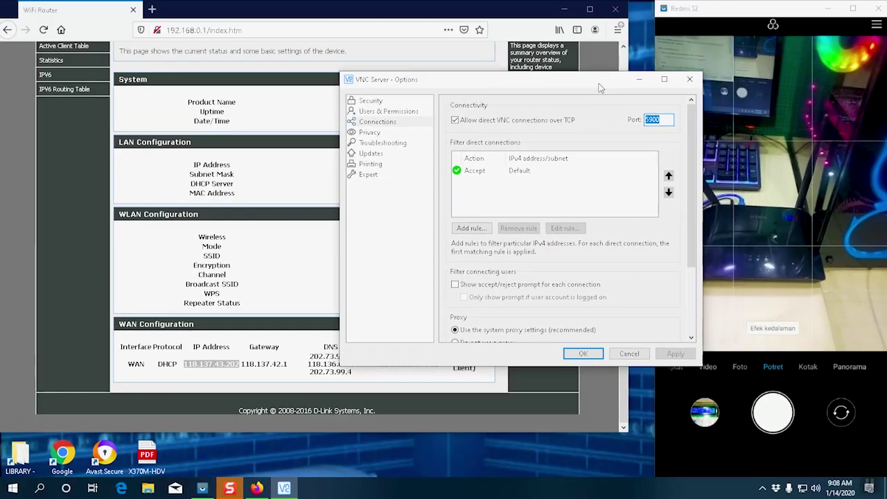
- Close the VNC Server options and go to the router's Advanced > Virtual Server page
left_click(601, 355)
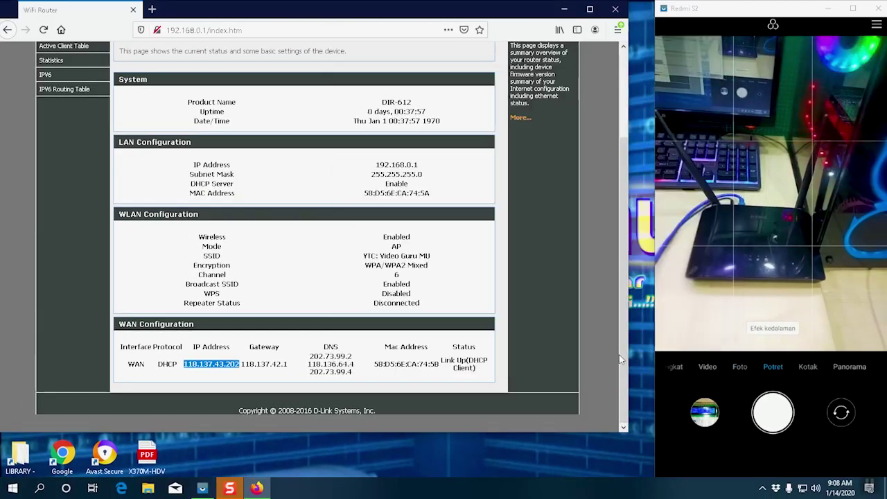
scroll(321, 270, "up", 3)
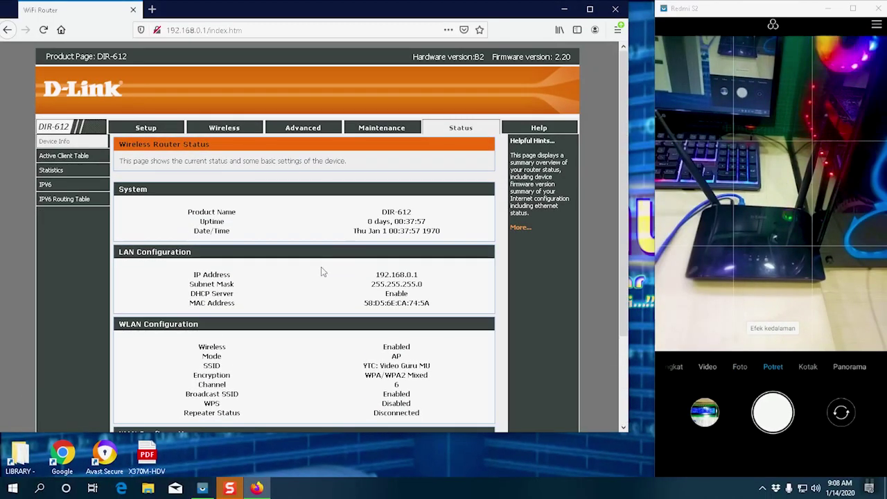
scroll(321, 270, "down", 5)
scroll(374, 180, "up", 5)
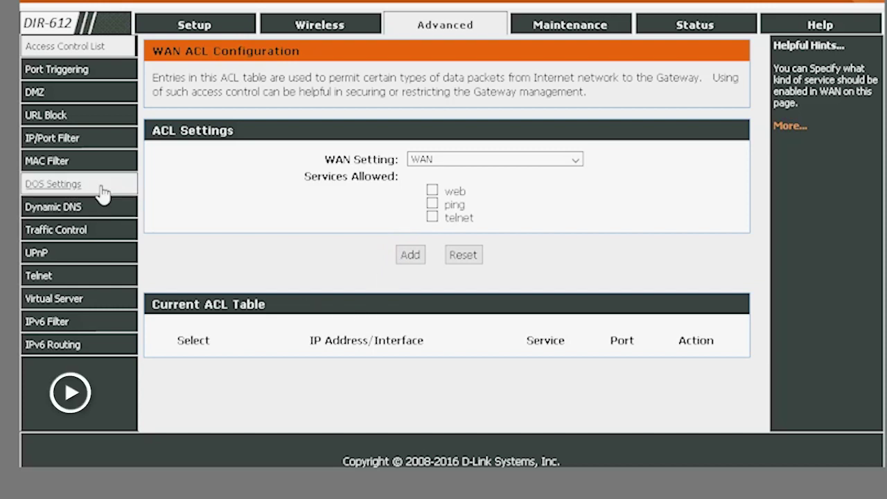
left_click(61, 303)
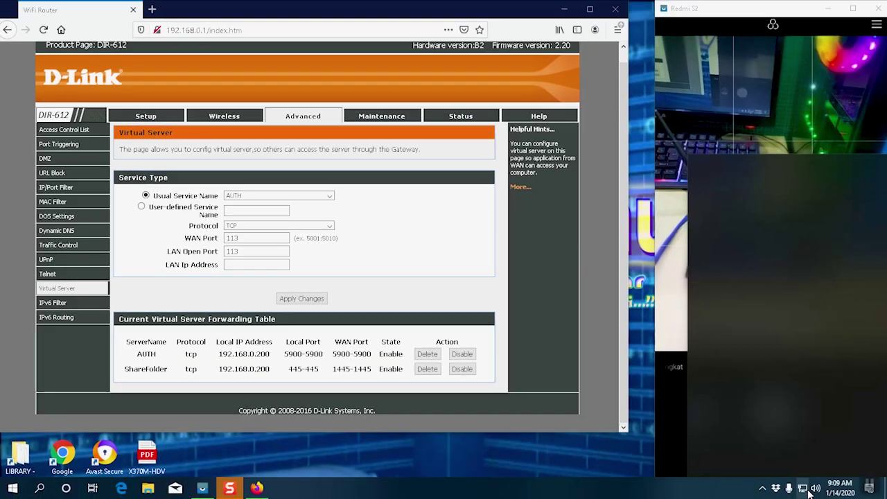
- Check the PC's Wi-Fi connection, then launch Command Prompt through Win+R
left_click(806, 489)
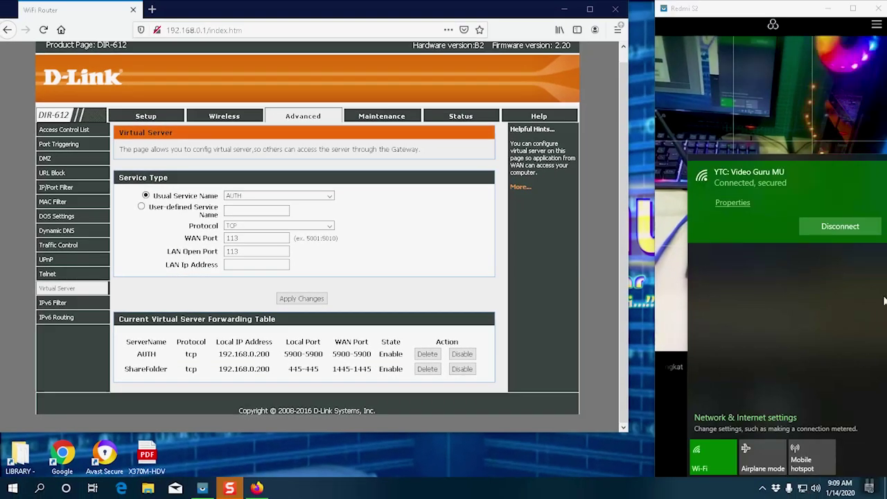
left_click(794, 426)
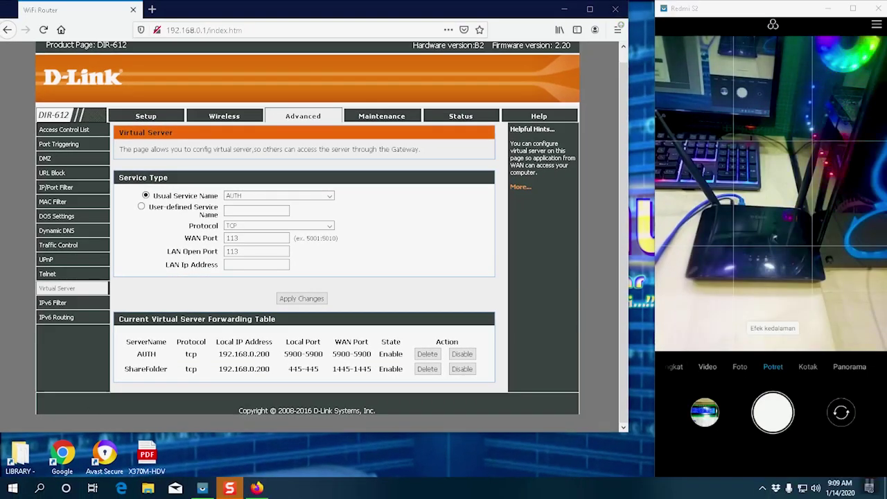
left_click(13, 488)
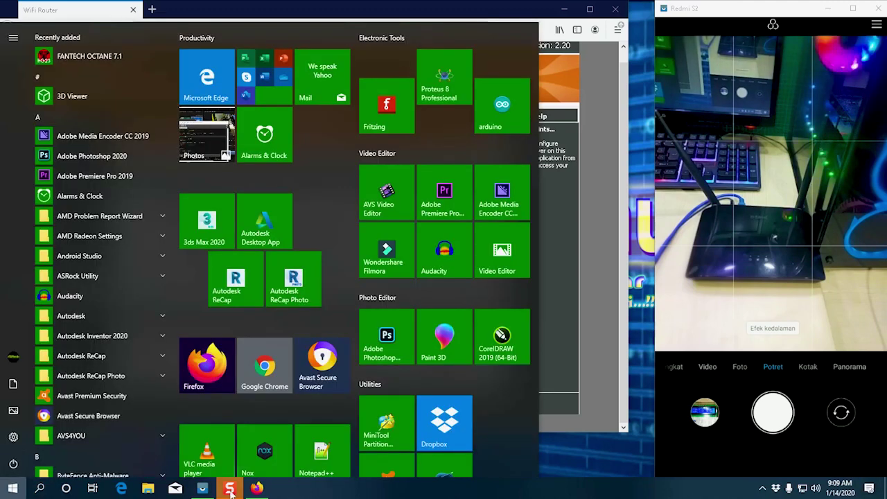
key("super+r")
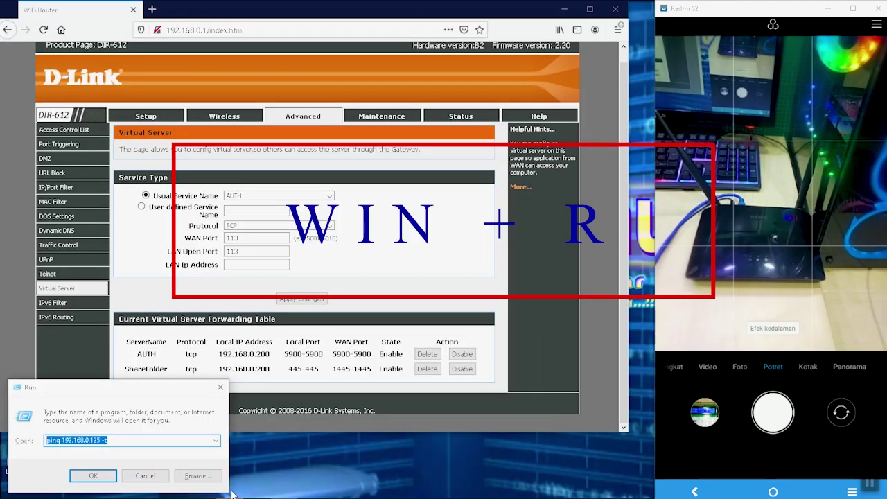
type("cmd")
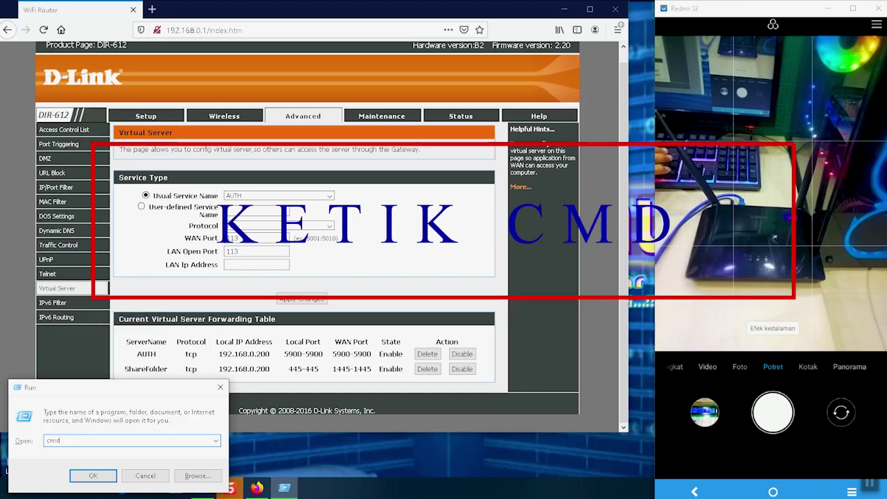
key("Return")
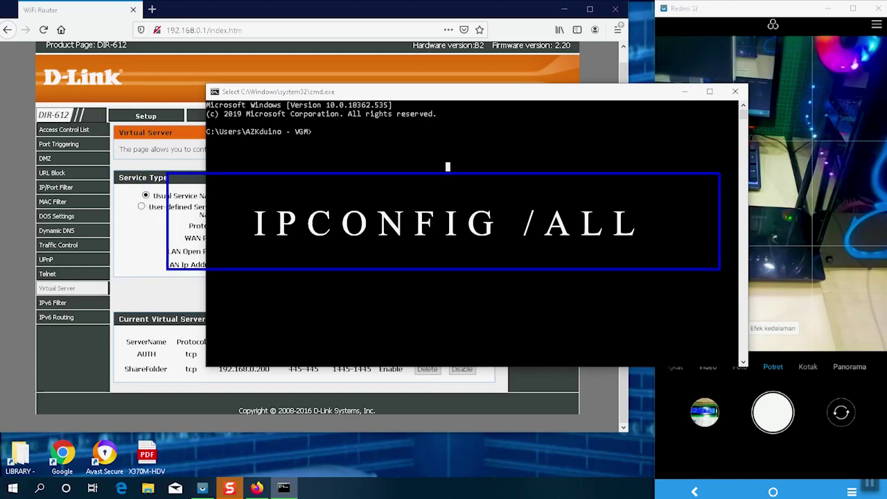
- Run ipconfig /all and select the Network Bridge IPv4 address 192.168.0.200
type("ip")
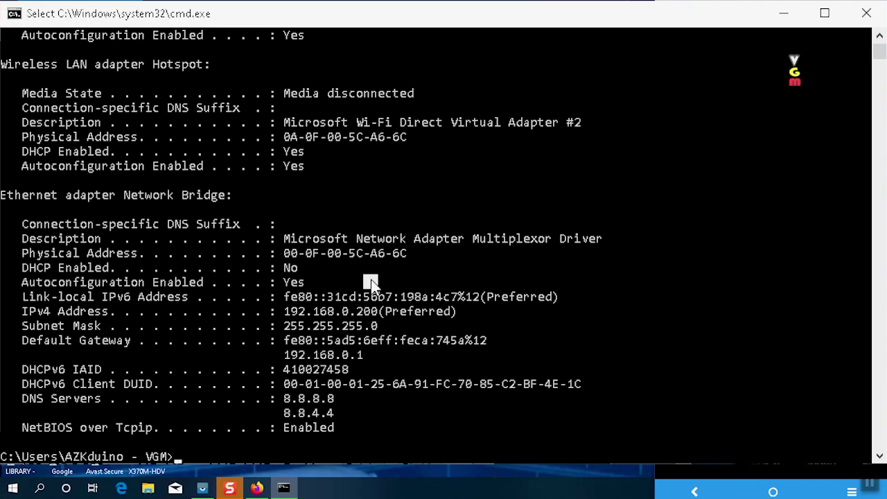
scroll(371, 282, "up", 10)
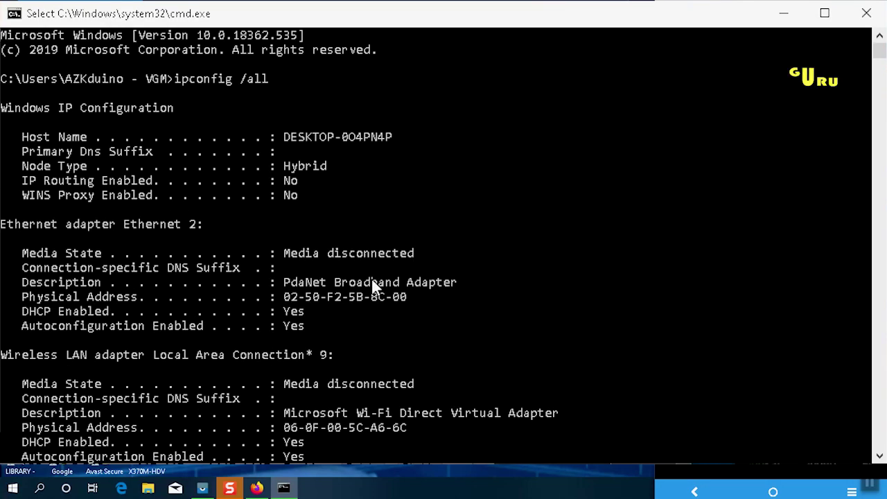
scroll(375, 286, "down", 13)
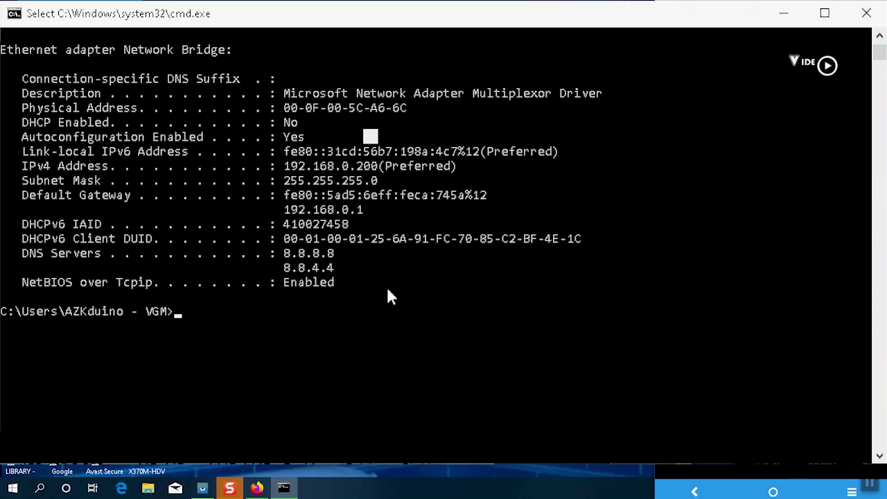
left_click(298, 168)
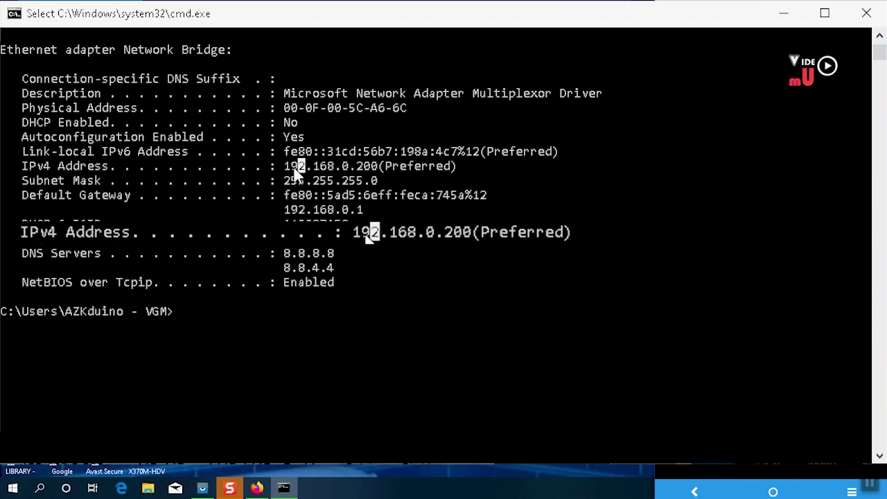
left_click_drag(286, 168, 332, 170)
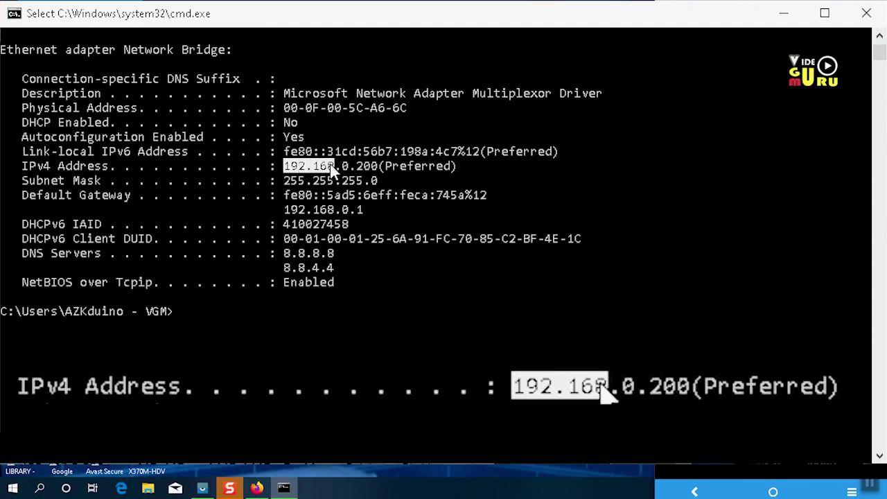
left_click_drag(21, 166, 386, 169)
left_click(329, 168)
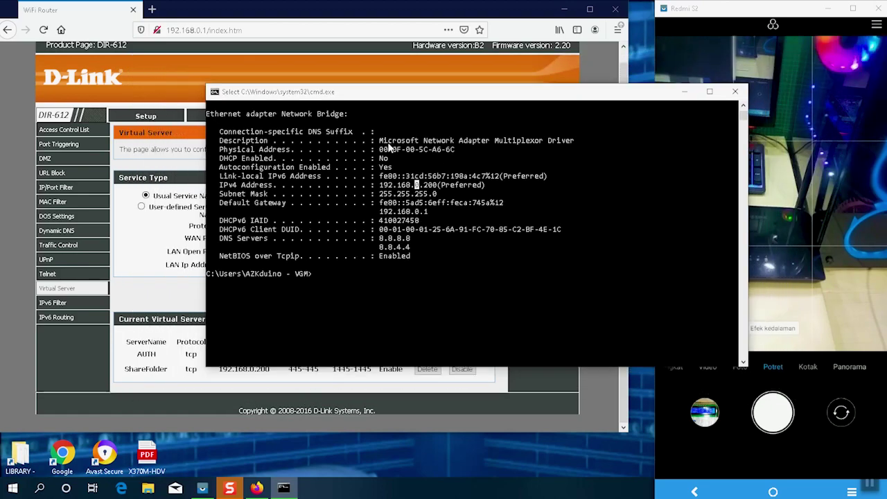
left_click_drag(379, 91, 421, 136)
left_click_drag(475, 255, 418, 258)
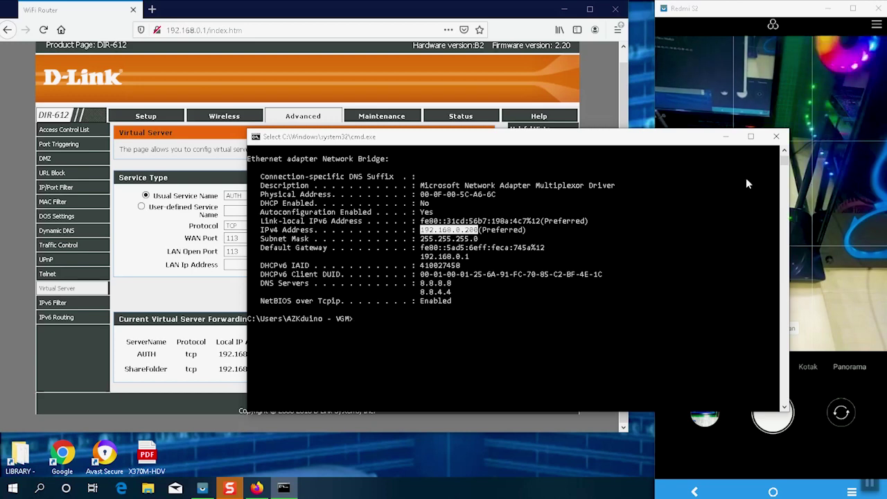
- Close Command Prompt and paste 192.168.0.200 into the rule's LAN Ip Address field
left_click(775, 137)
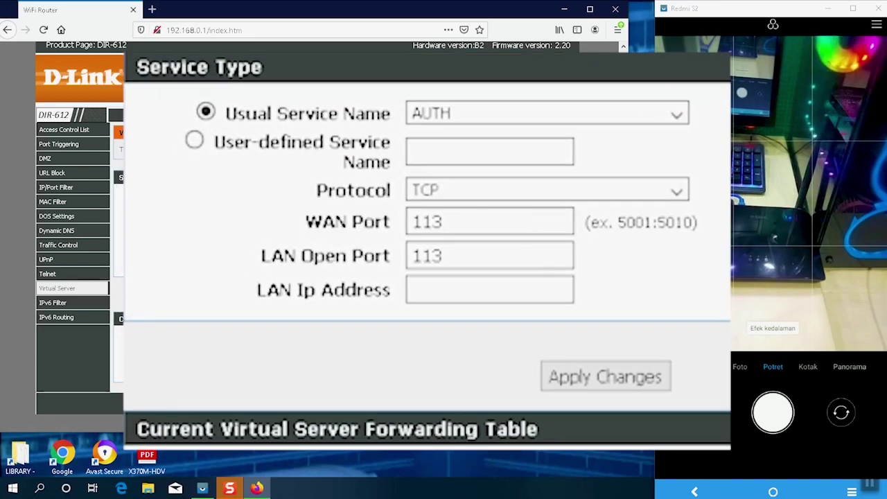
left_click(488, 290)
right_click(466, 295)
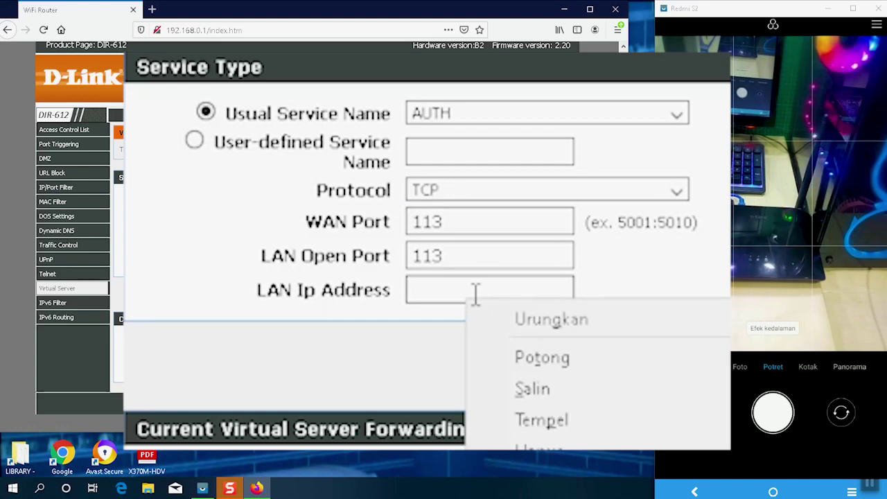
left_click(540, 420)
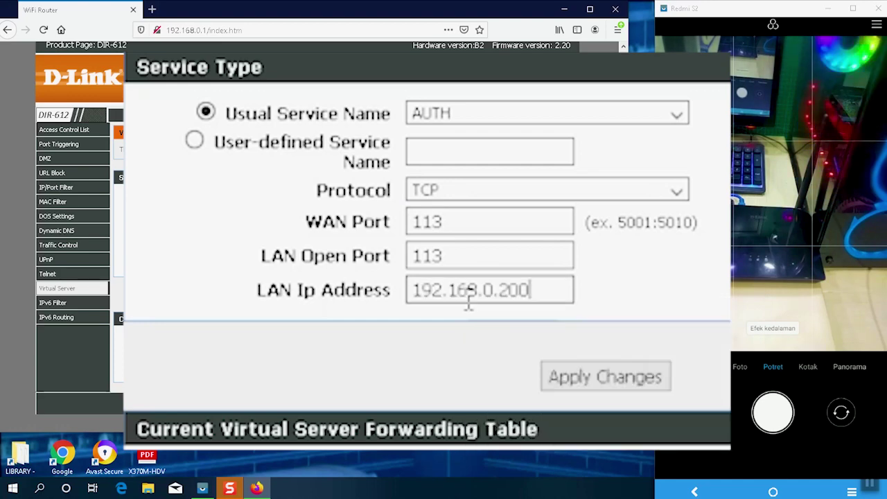
left_click(553, 295)
left_click_drag(539, 289, 443, 290)
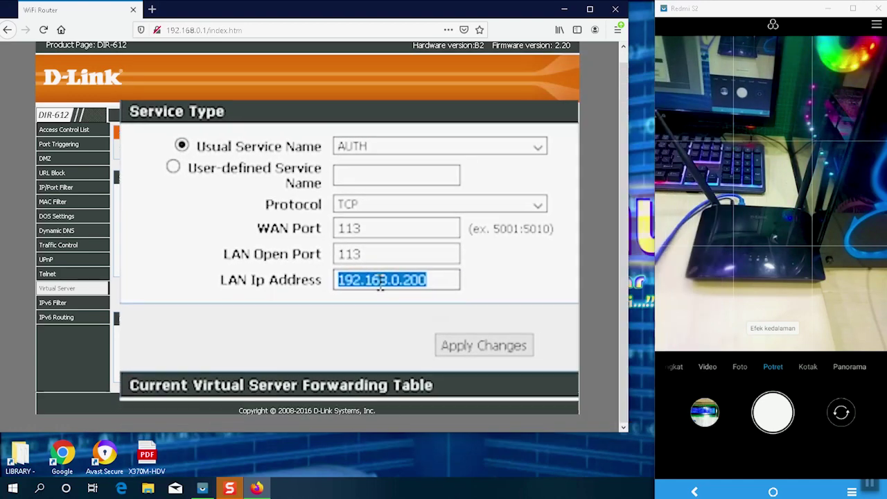
left_click(763, 488)
right_click(729, 466)
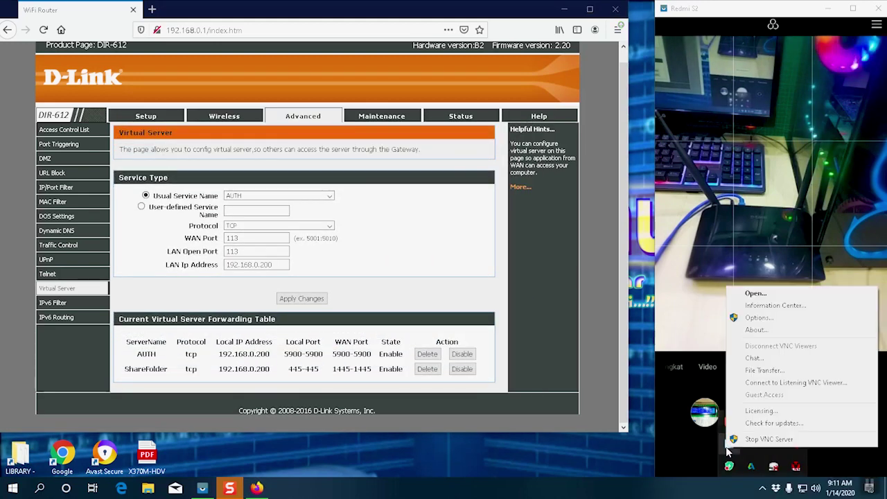
- Reopen VNC Server's Connections options and select port 5900 for copying
left_click(776, 318)
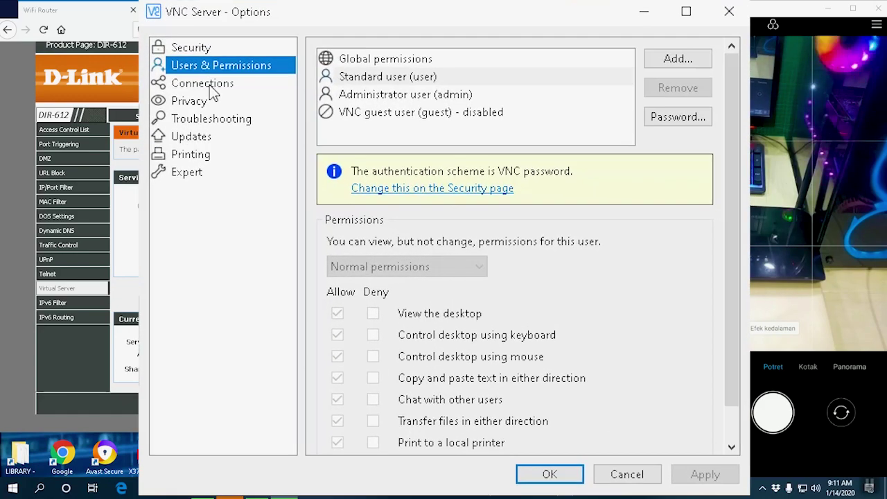
left_click(249, 99)
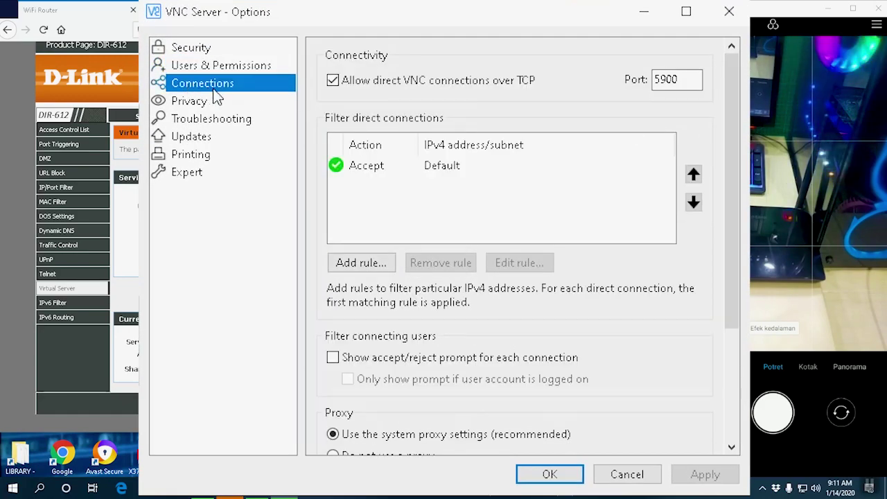
double_click(691, 82)
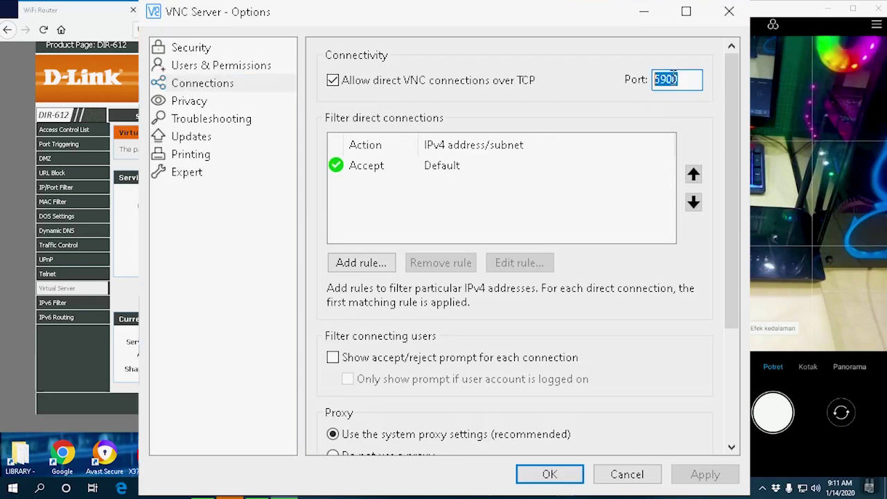
right_click(691, 81)
- Set LAN Open Port to 5900 and WAN Port to 5000, then save the forwarding rule
left_click(714, 188)
double_click(257, 251)
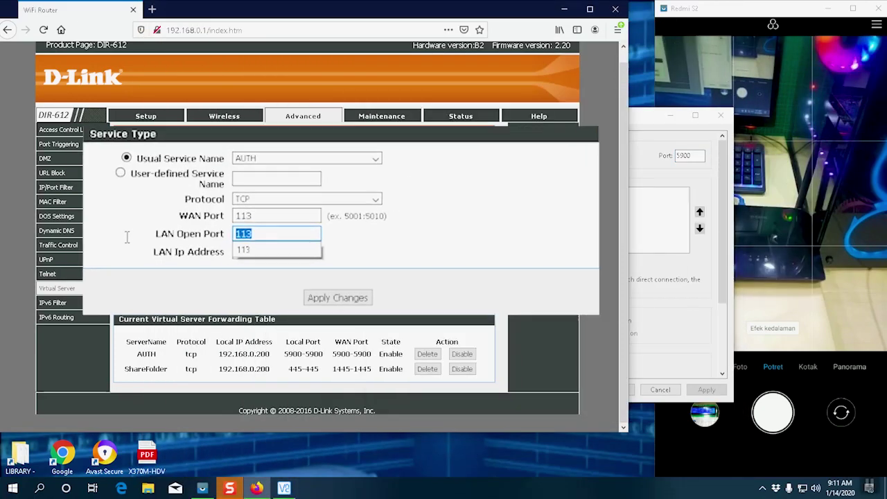
right_click(254, 252)
left_click(407, 303)
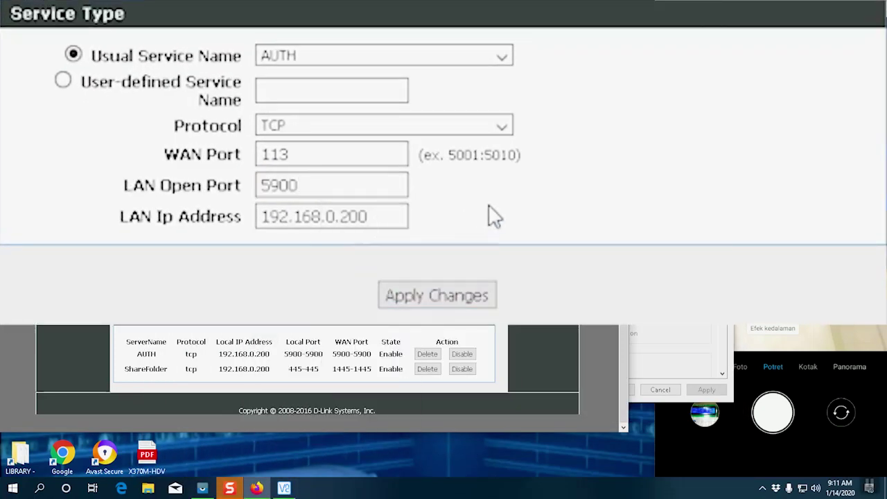
double_click(354, 159)
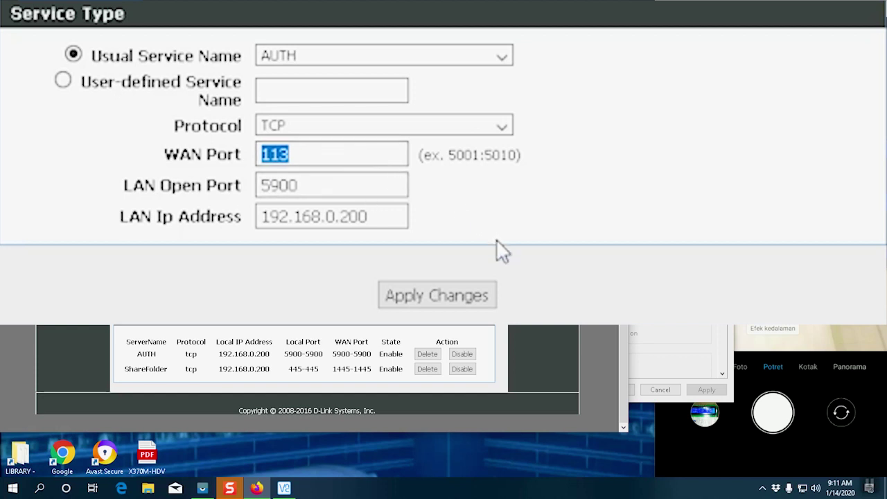
key("BackSpace")
type("5000")
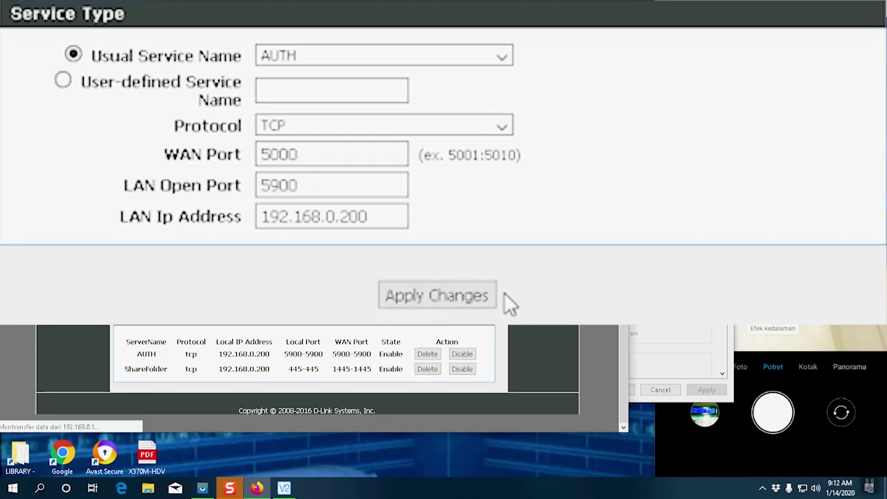
left_click(438, 303)
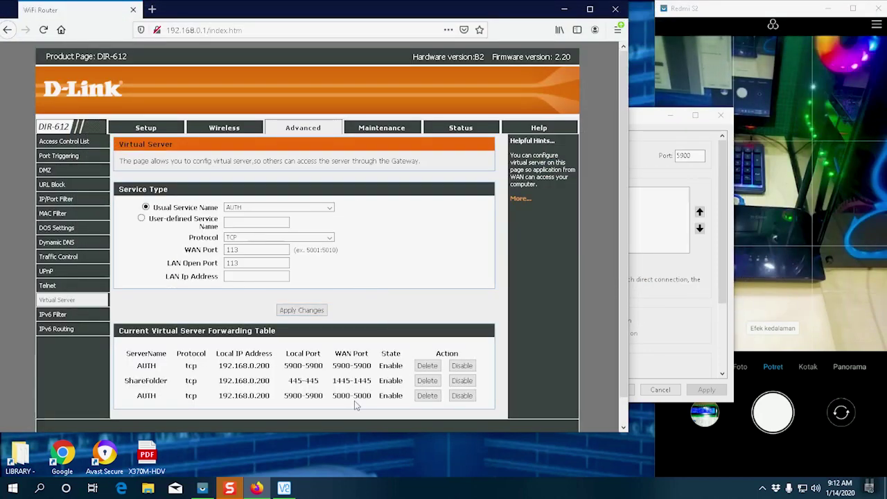
- Highlight the new AUTH rule's local IP 192.168.0.200 and WAN port 5000 in the table
left_click_drag(137, 396, 173, 398)
left_click(170, 400)
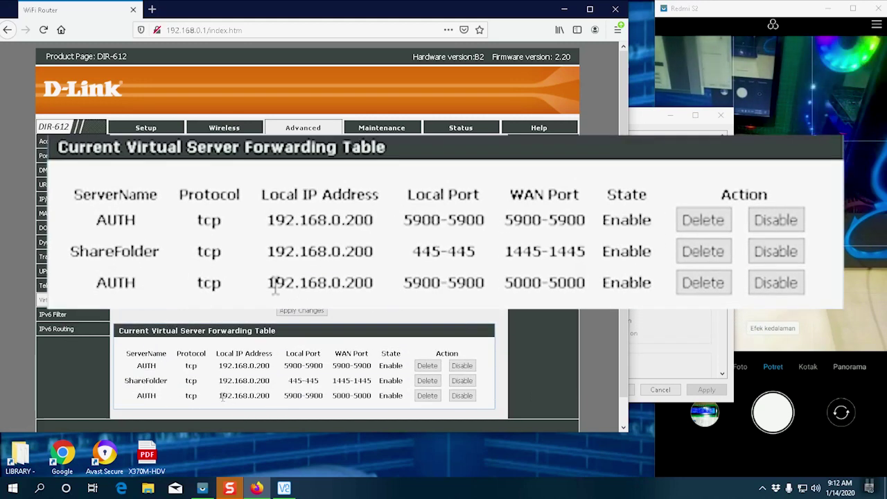
left_click_drag(220, 396, 324, 396)
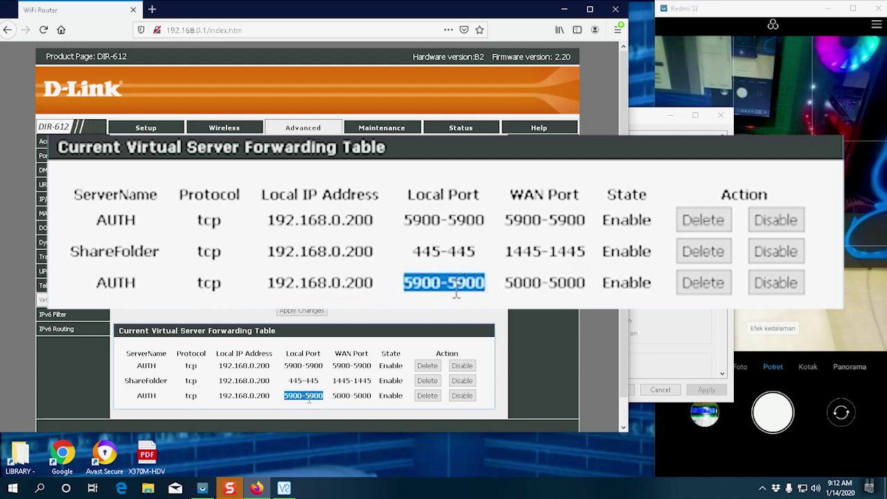
left_click_drag(372, 396, 335, 394)
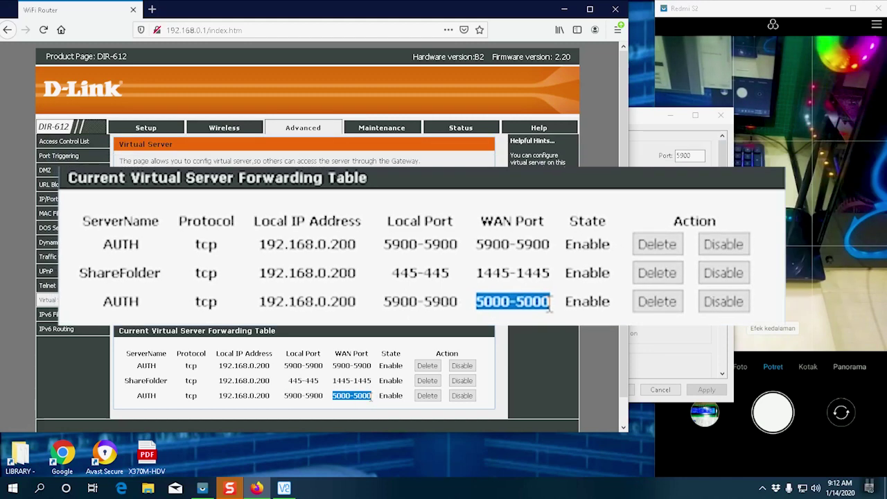
left_click(713, 365)
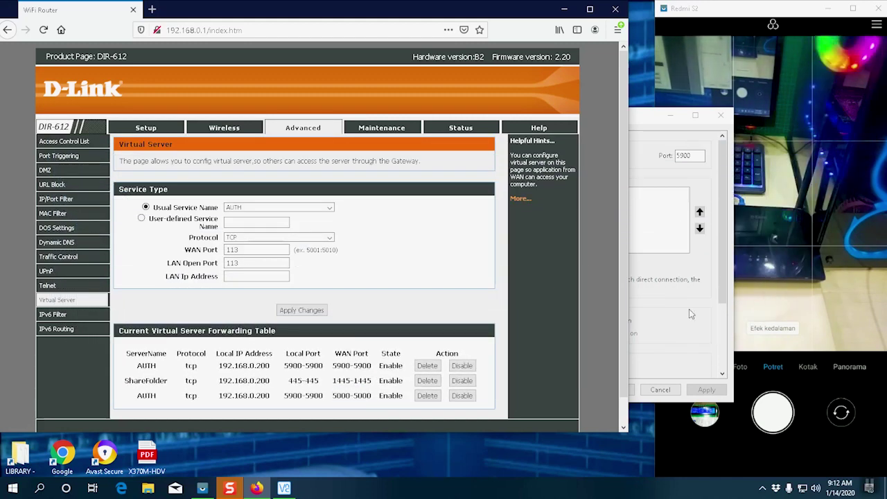
- Launch VNC Viewer on the mirrored phone and start a new connection with the + button
left_click(789, 282)
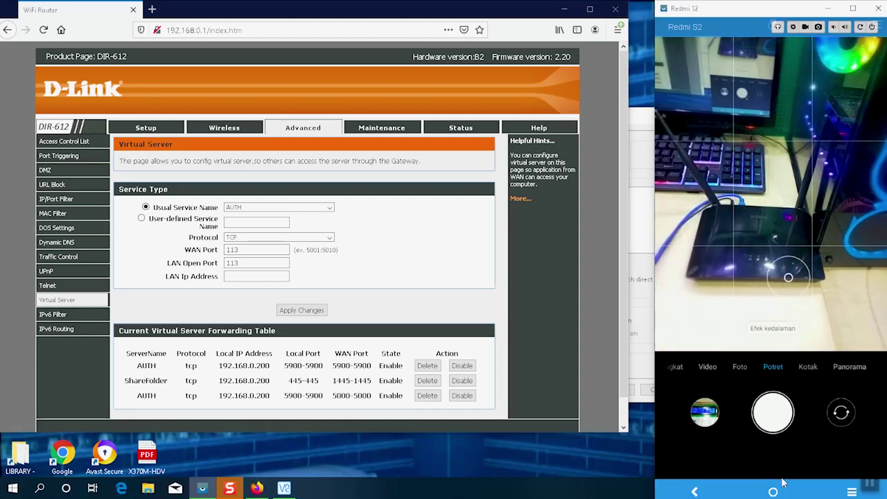
left_click(698, 227)
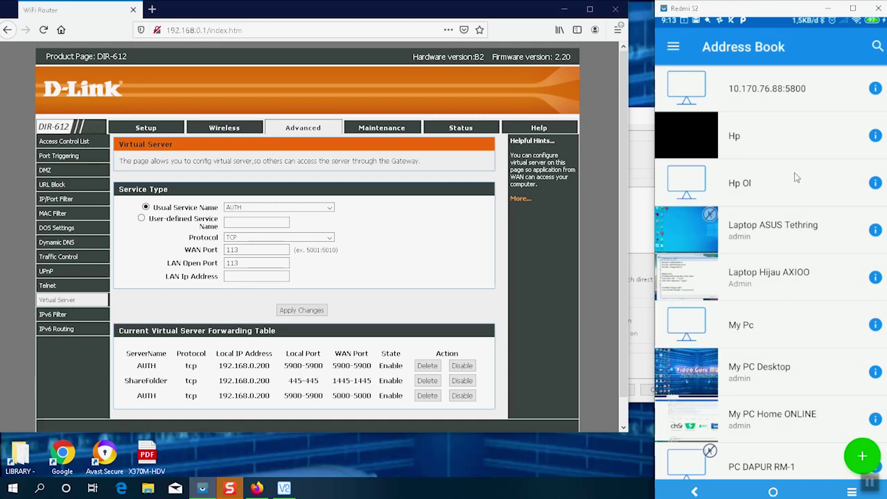
left_click(860, 458)
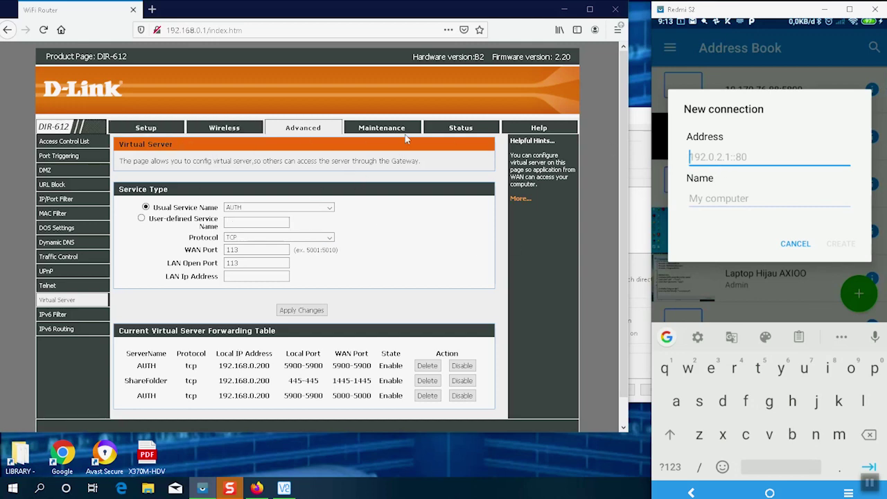
left_click(457, 131)
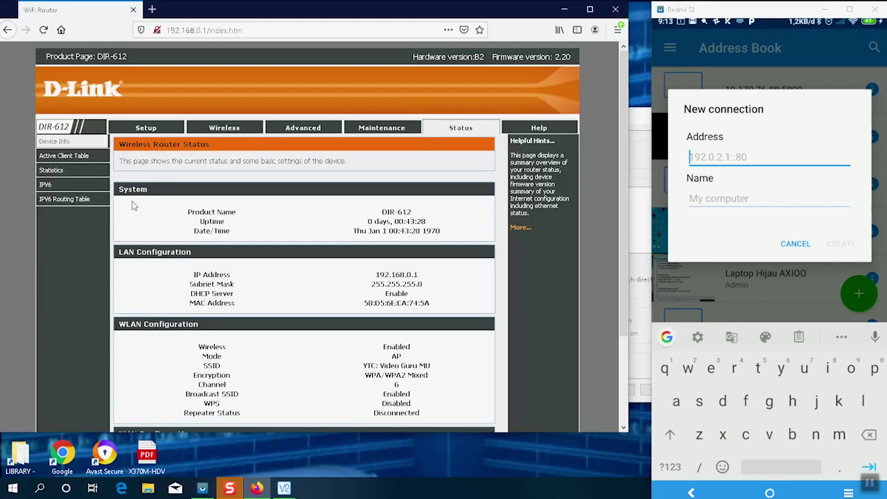
scroll(311, 291, "down", 3)
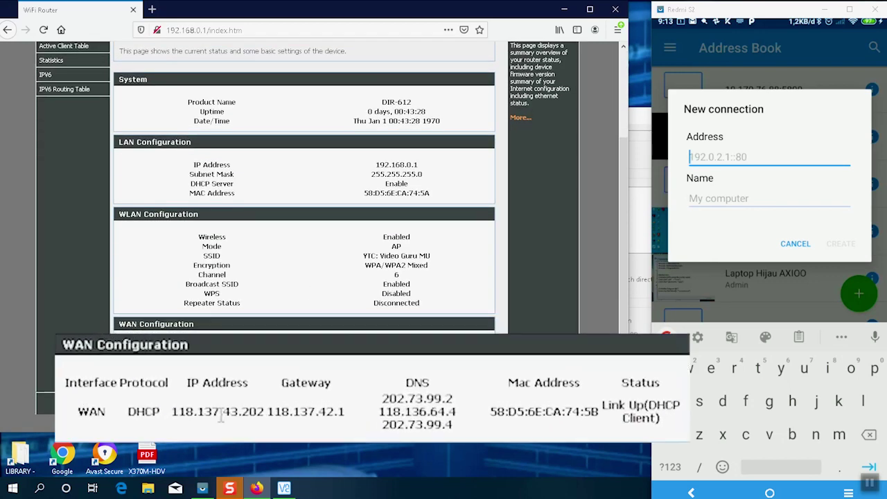
left_click_drag(293, 459, 163, 470)
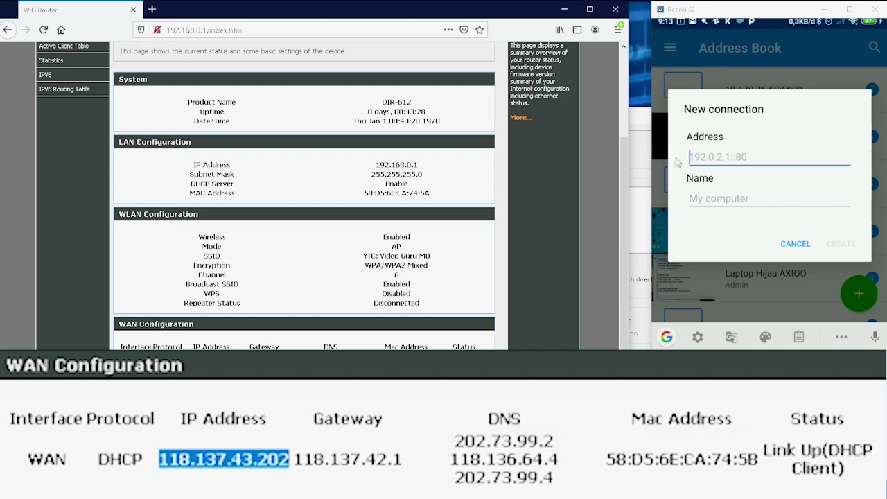
left_click(716, 166)
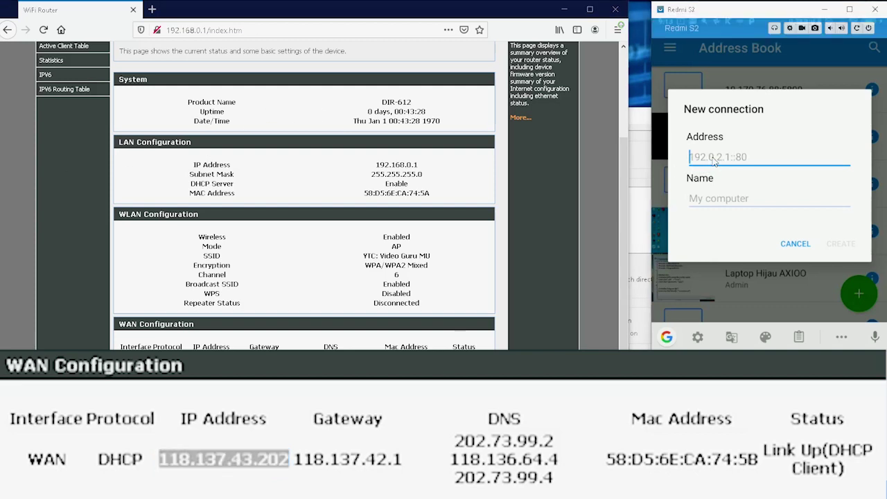
type("117")
key("BackSpace")
type("8.")
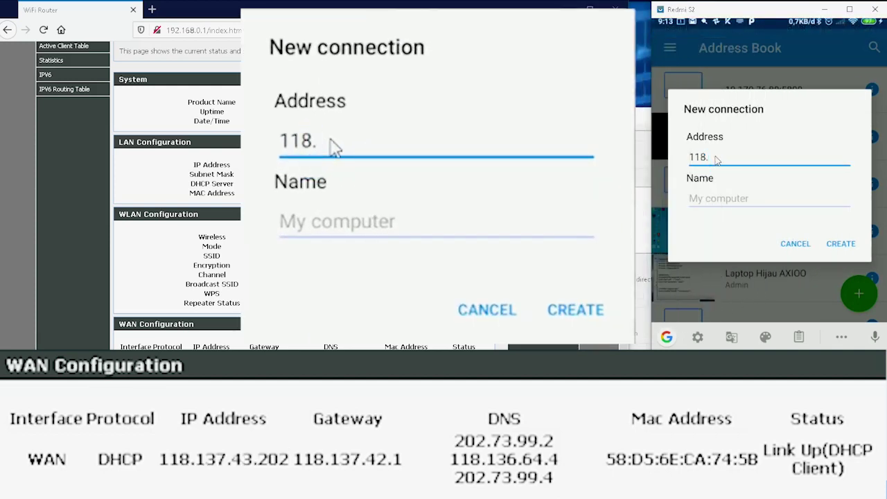
type("137.43")
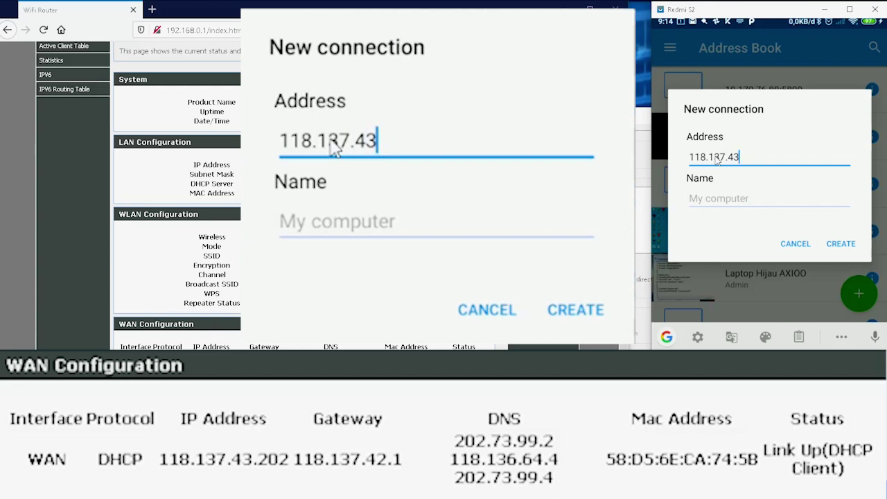
type(".202")
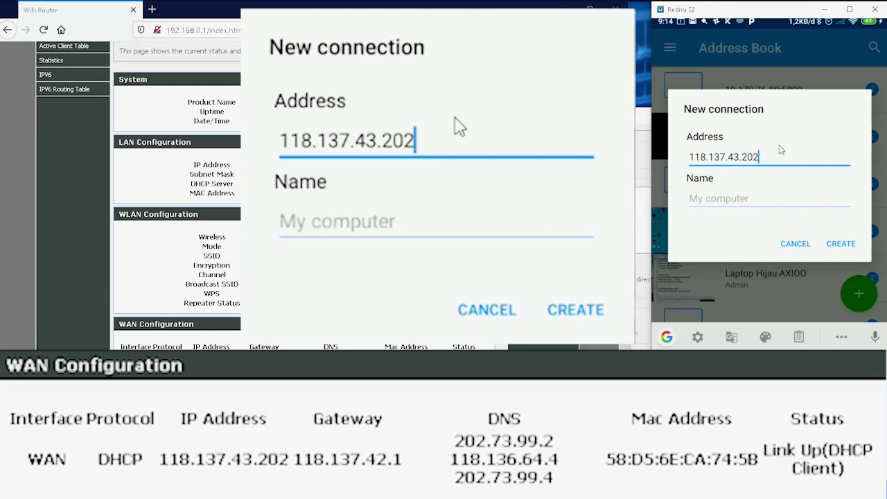
type(":")
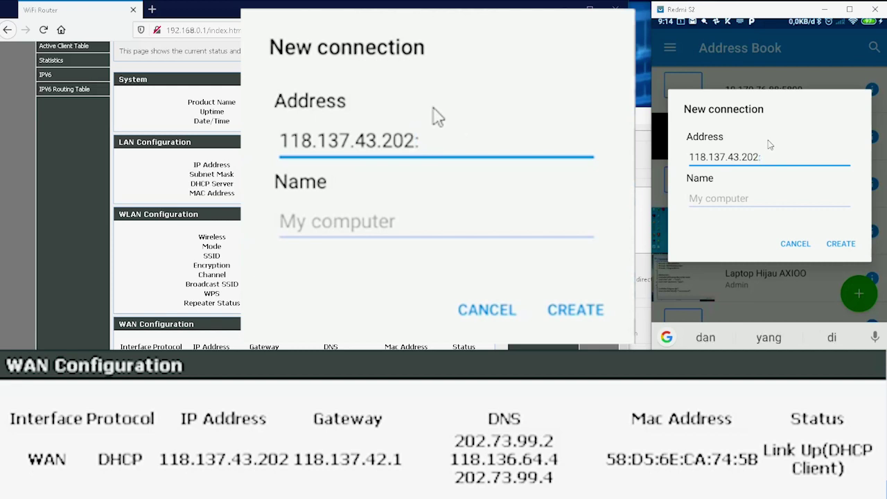
left_click(456, 146)
type("5000")
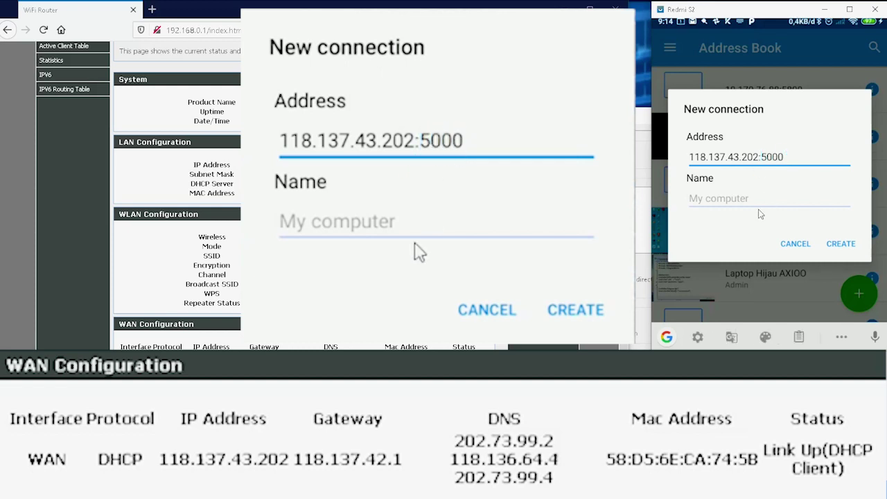
left_click(396, 222)
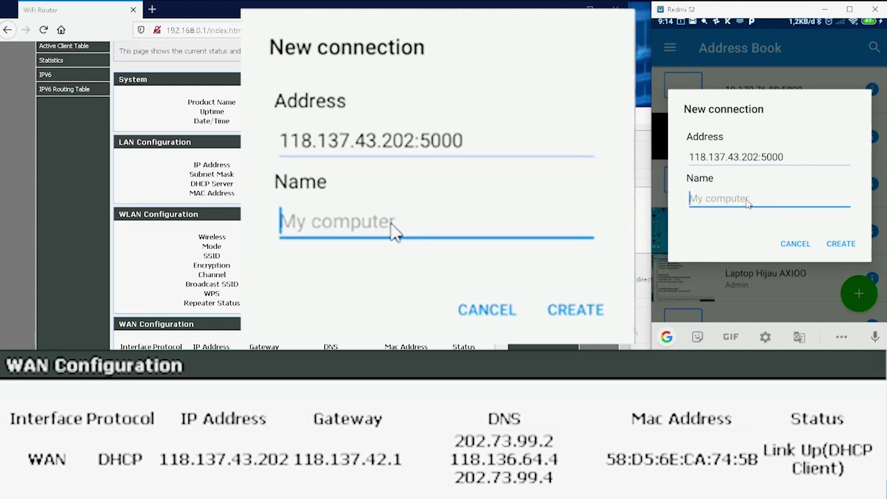
type("VGM ")
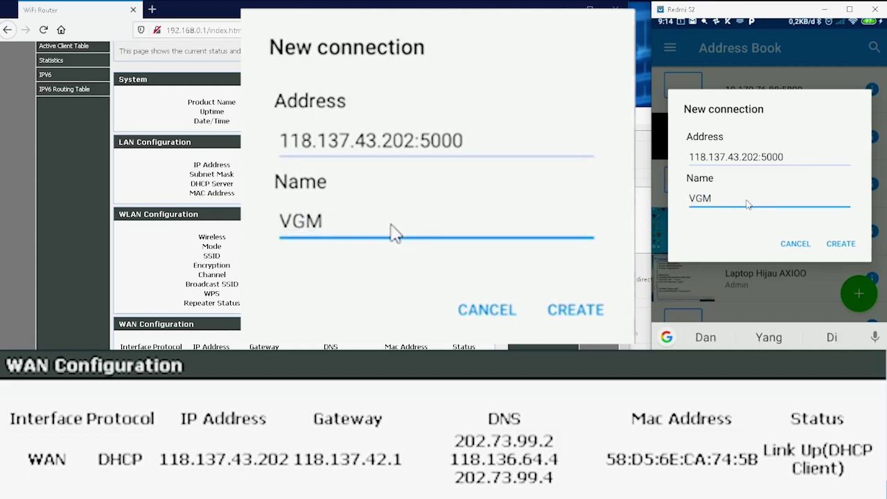
type("tutori")
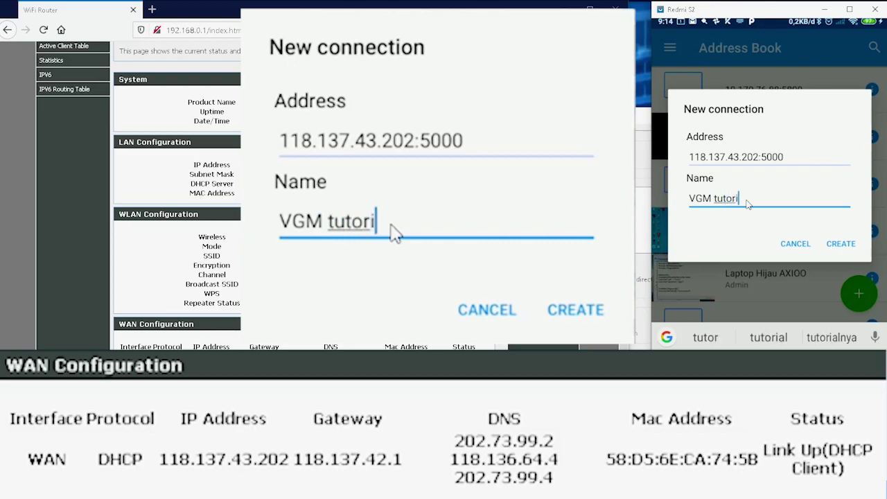
type("al")
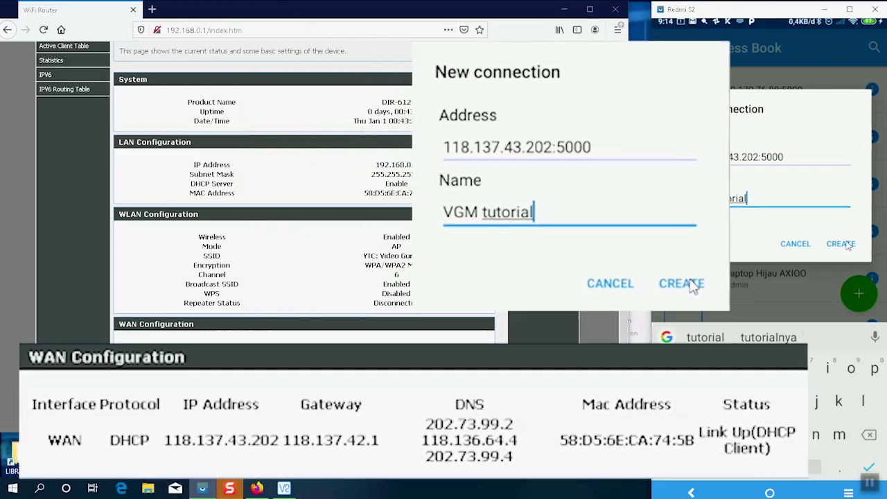
left_click(841, 244)
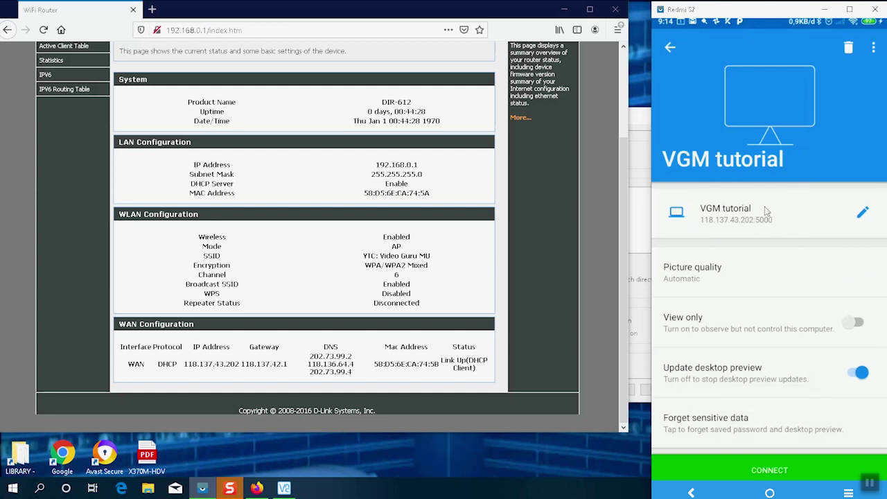
scroll(746, 323, "down", 1)
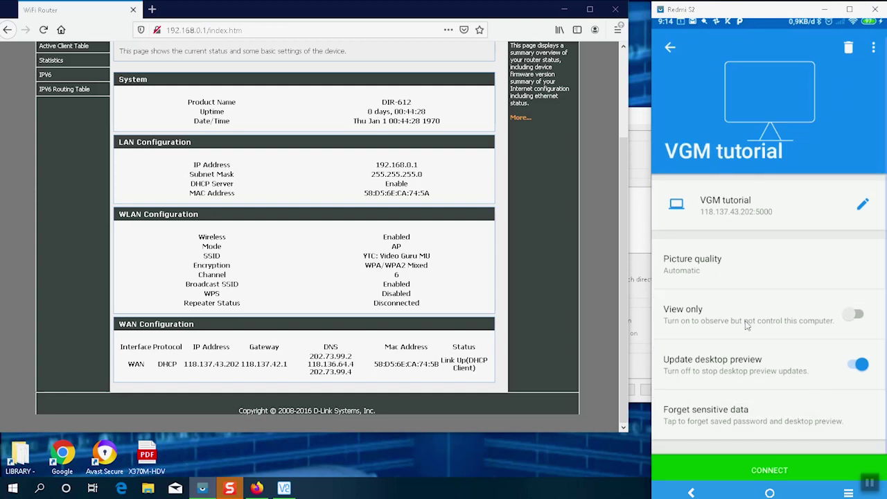
- Connect to 'VGM tutorial', accept its identity, and log in with the username and remembered password
left_click(794, 472)
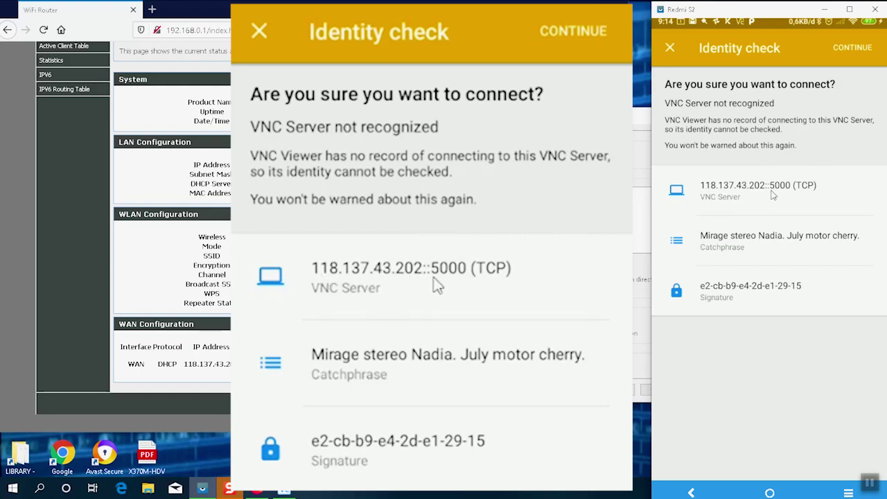
left_click(852, 55)
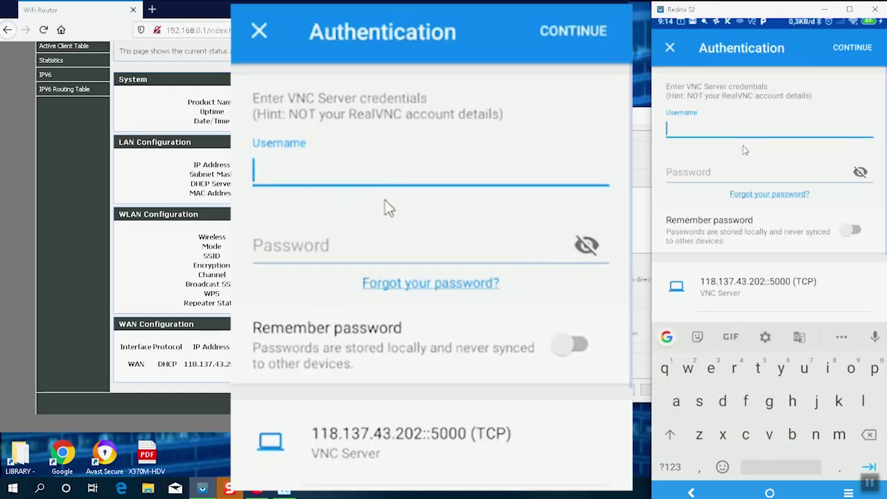
key("Tab")
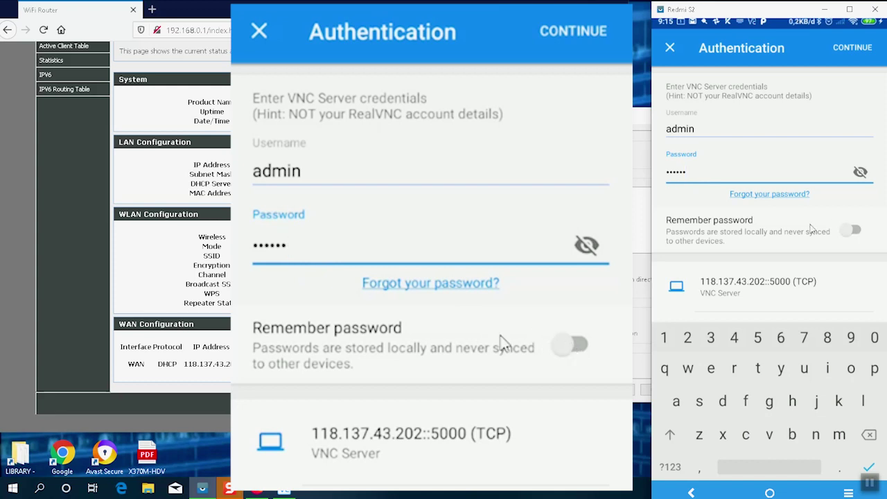
left_click(581, 346)
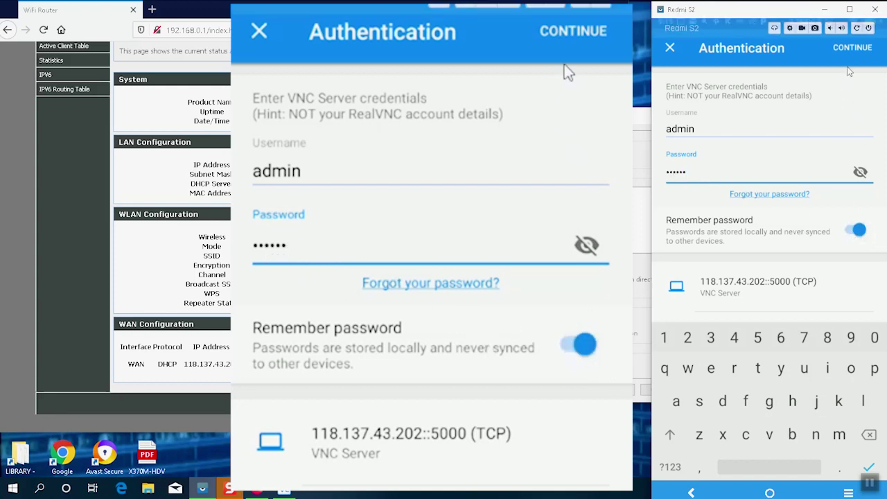
left_click(857, 55)
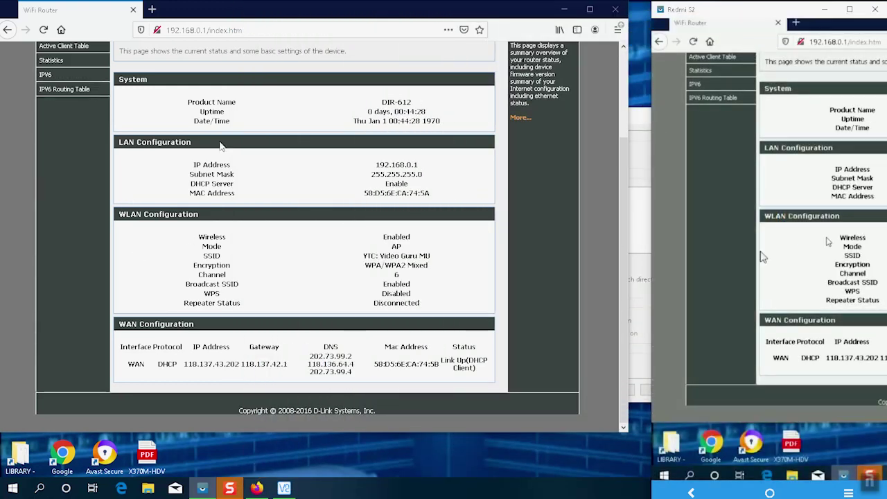
- Shift the phone mirror left, then select and deselect the DHCP Server row to show mirroring
left_click_drag(792, 14, 580, 14)
triple_click(127, 184)
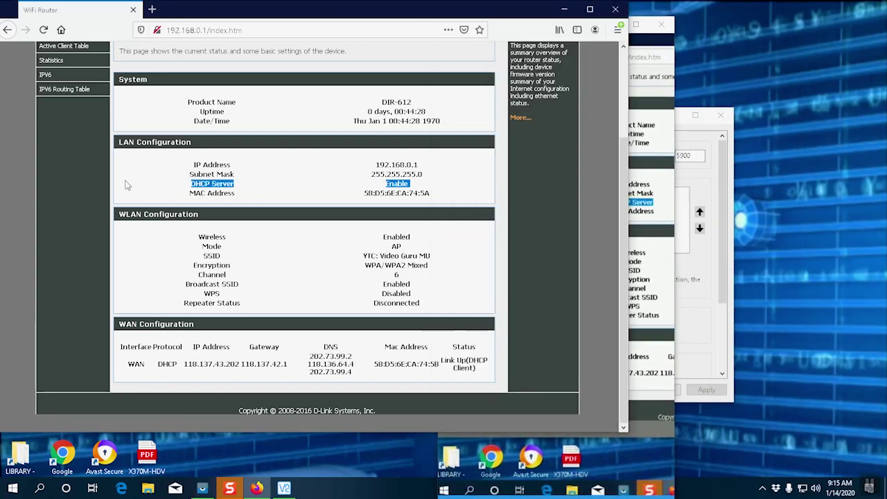
left_click(116, 143)
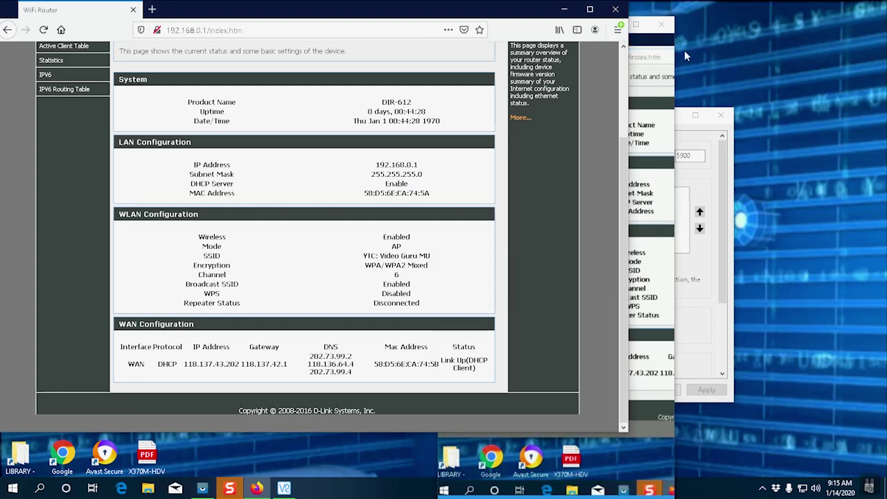
left_click(646, 40)
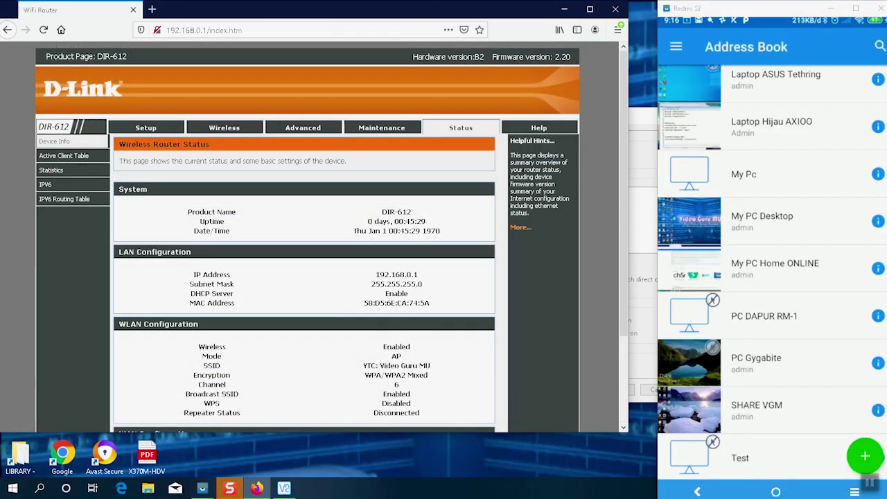
- Leave VNC Viewer for the phone's home screen and launch the Camera app
left_click_drag(754, 19, 745, 21)
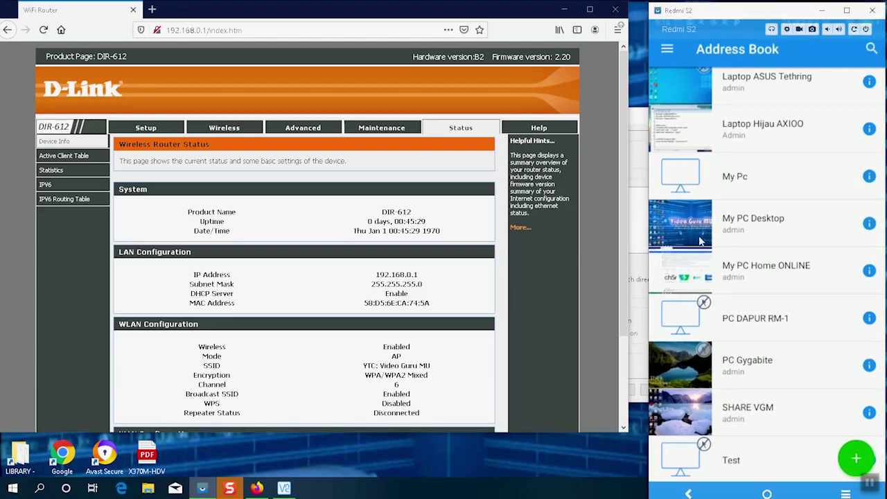
left_click(766, 494)
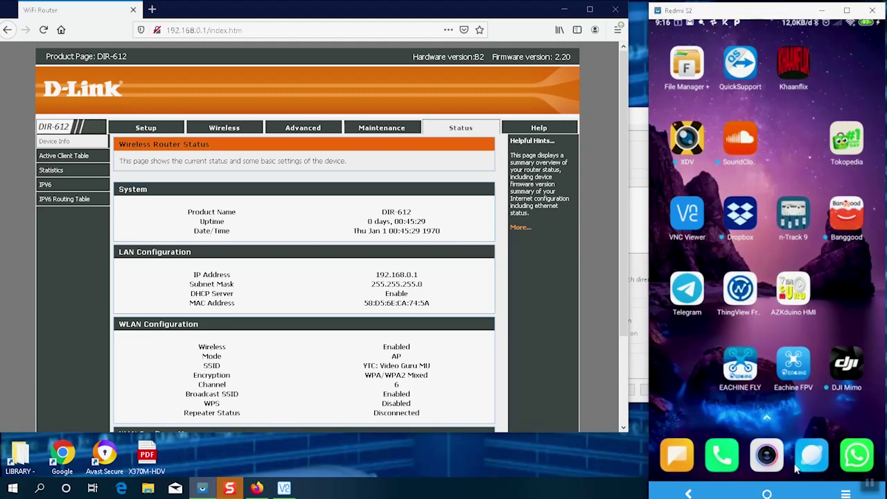
left_click(767, 462)
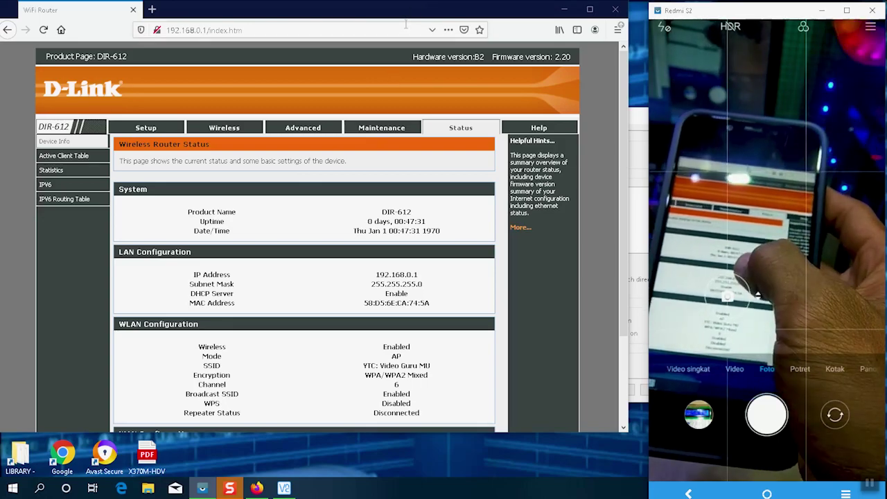
- Drag the Firefox router page window around the desktop while the camera films the remote phone
left_click_drag(419, 10, 428, 68)
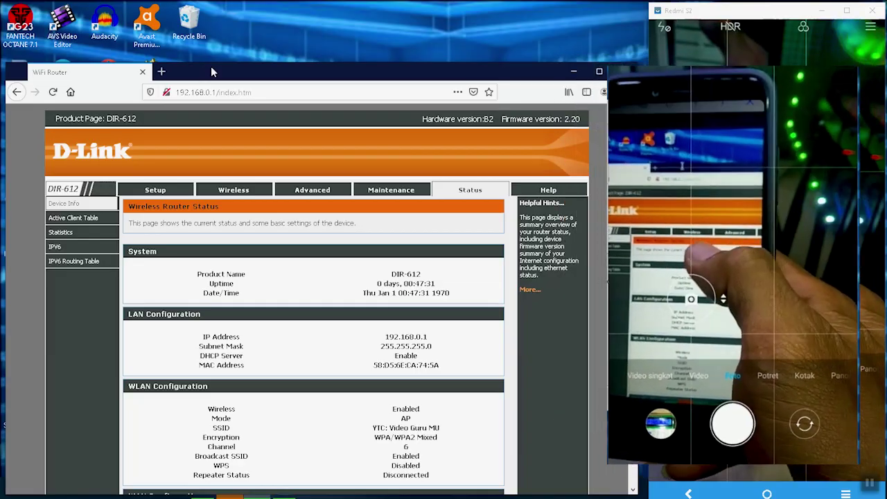
mouse_move(210, 66)
left_mouse_down()
mouse_move(176, 73)
mouse_move(166, 109)
mouse_move(269, 58)
mouse_move(267, 48)
mouse_move(173, 68)
mouse_move(203, 63)
left_mouse_up()
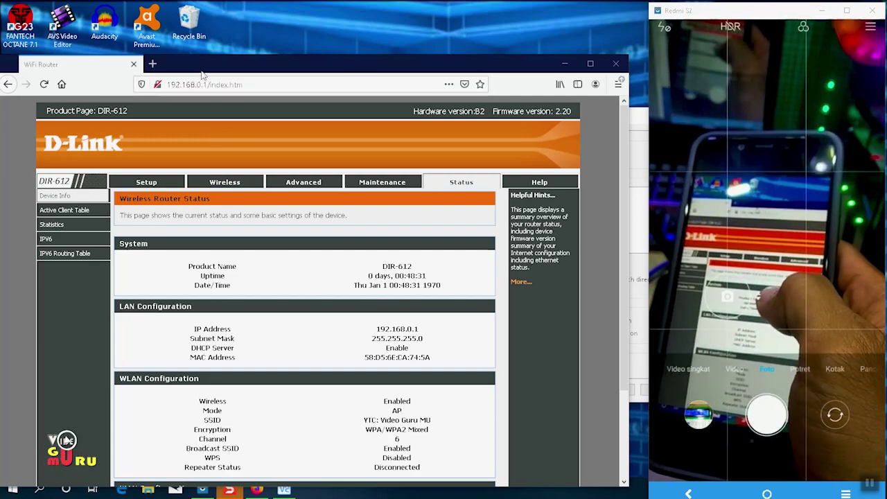
left_click_drag(203, 64, 187, 51)
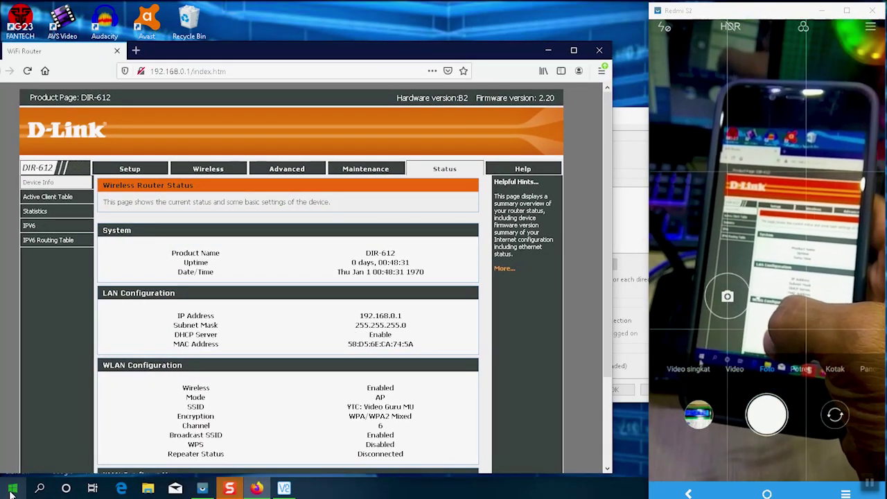
- Toggle the Start menu, open File Explorer, then raise and nudge the Firefox router window
left_click(11, 491)
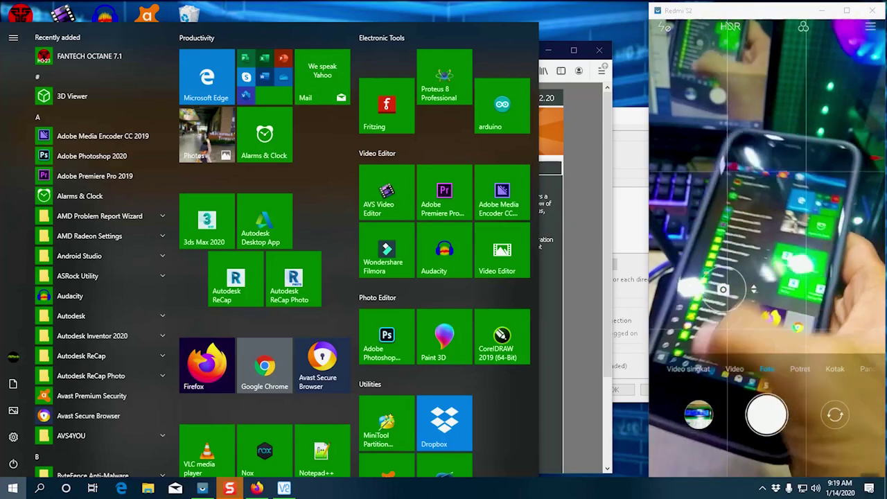
left_click(13, 494)
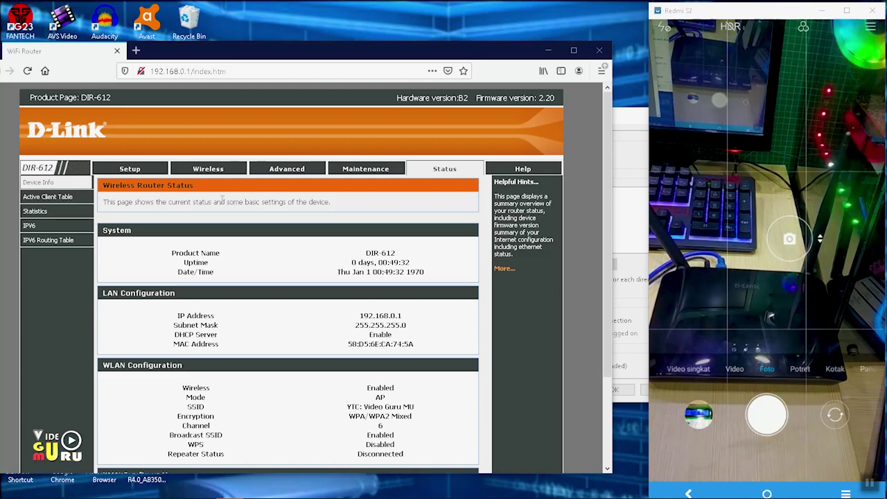
mouse_move(248, 491)
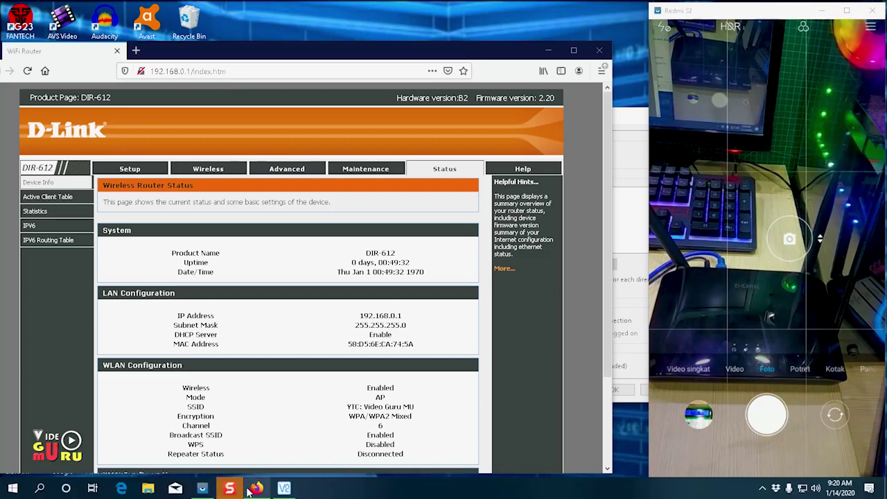
left_click(150, 489)
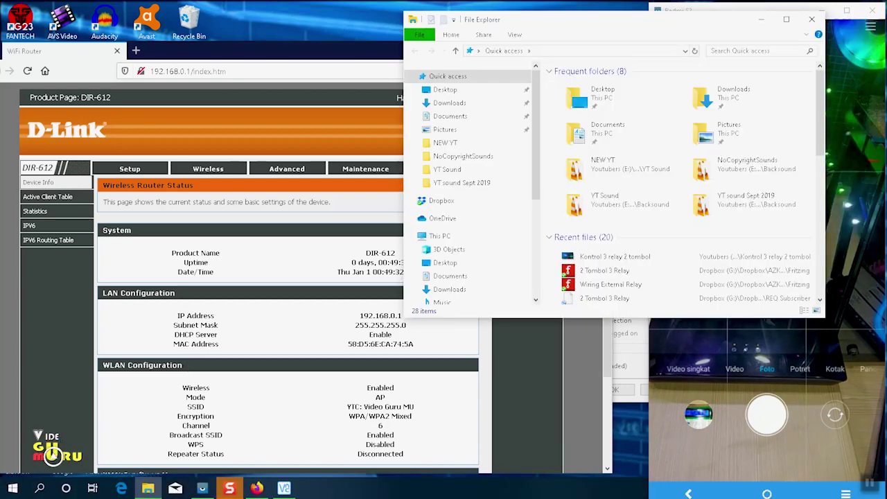
left_click(306, 55)
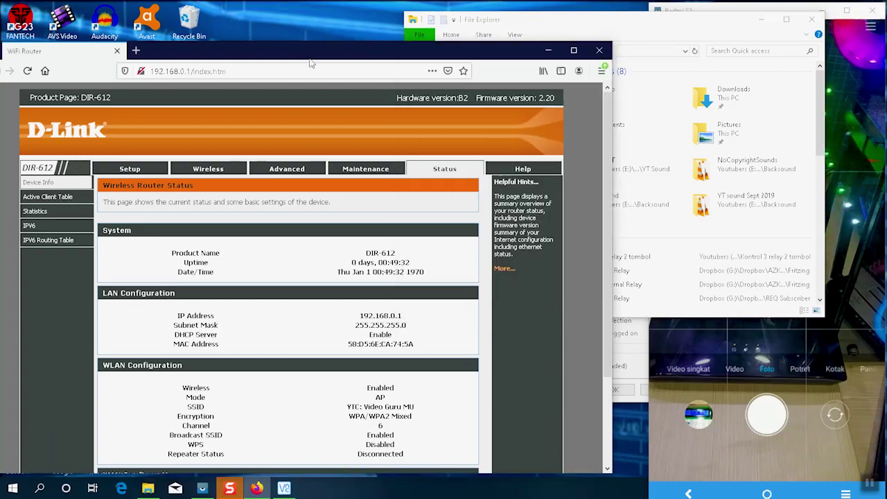
left_click_drag(306, 54, 336, 51)
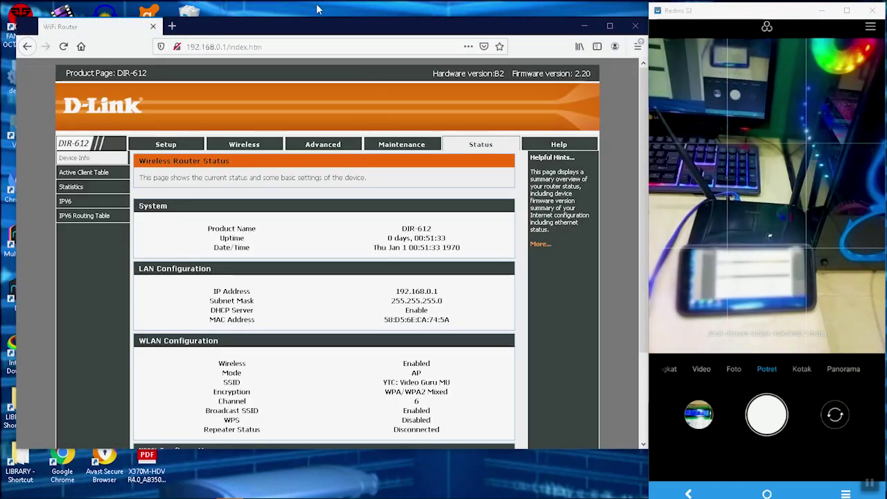
- Dismiss the desktop context menu and return to the Firefox router window
mouse_move(193, 477)
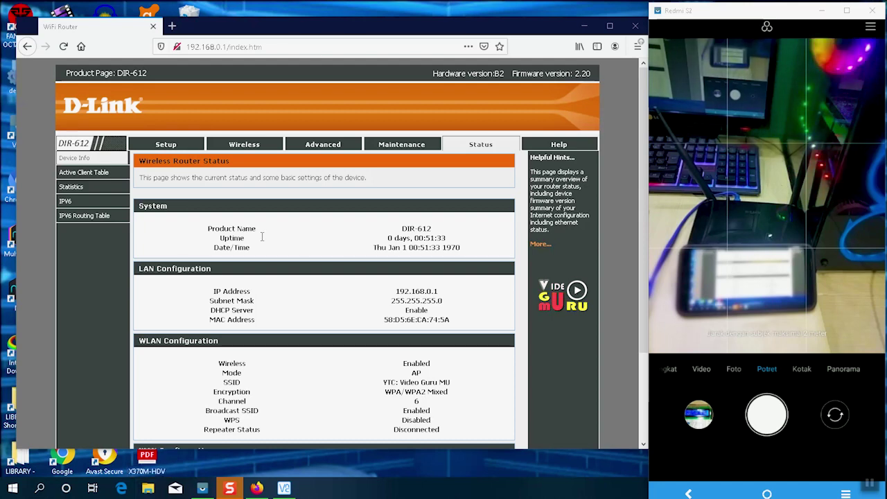
right_click(334, 2)
left_click(257, 122)
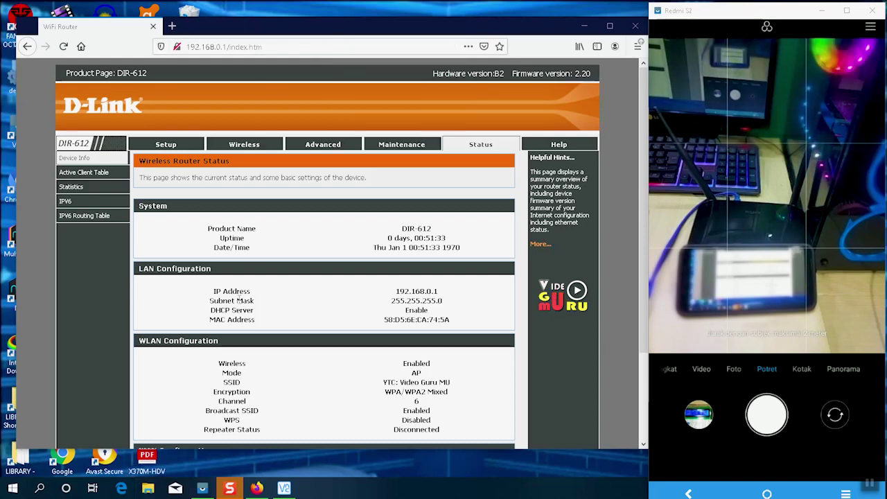
left_click(294, 494)
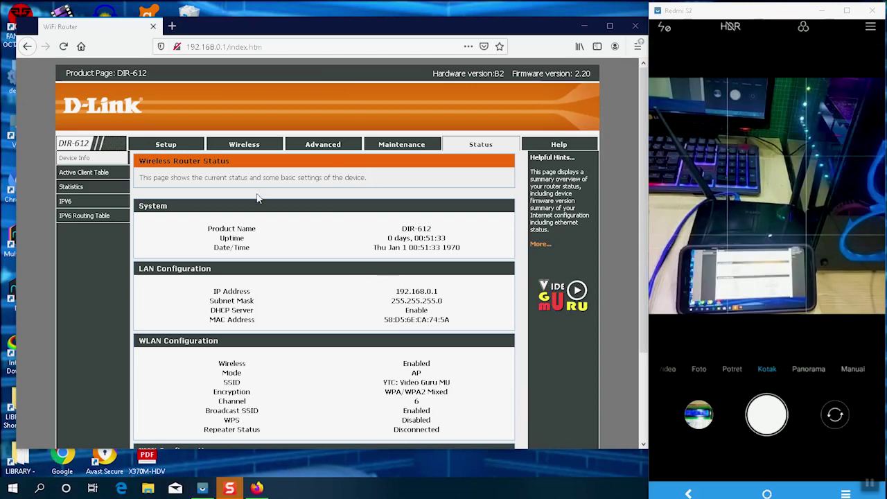
scroll(256, 256, "down", 3)
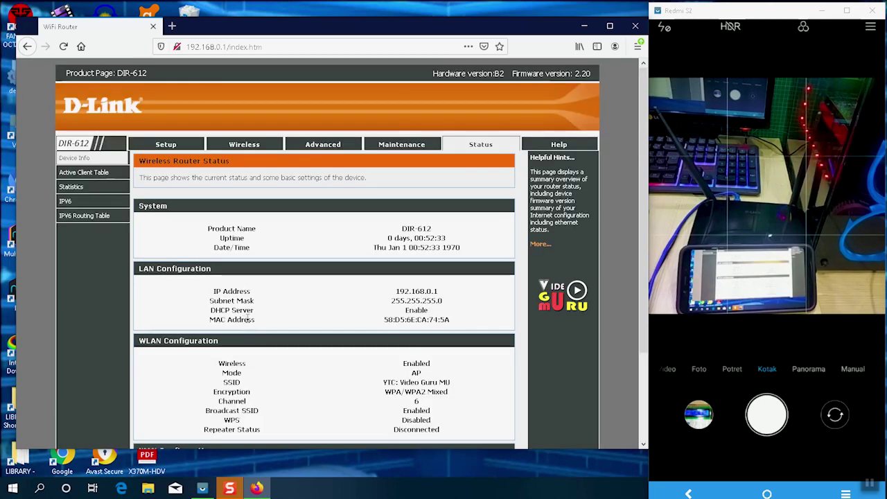
scroll(290, 317, "down", 3)
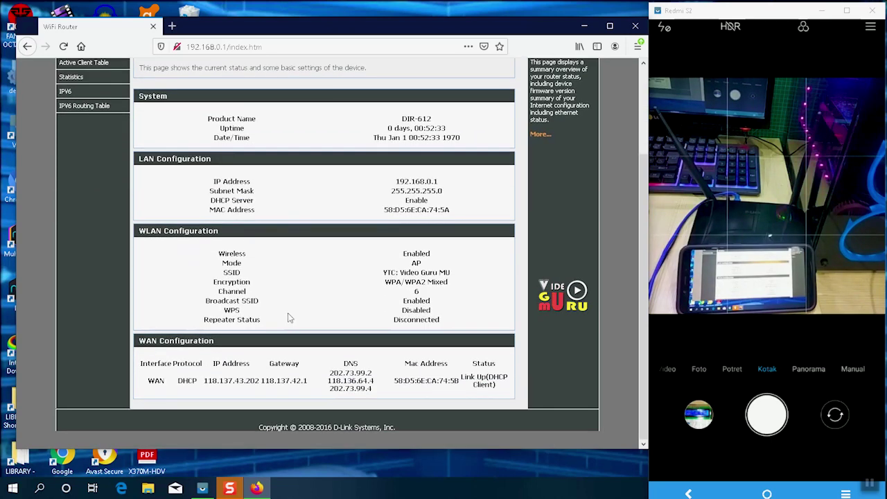
scroll(214, 111, "up", 3)
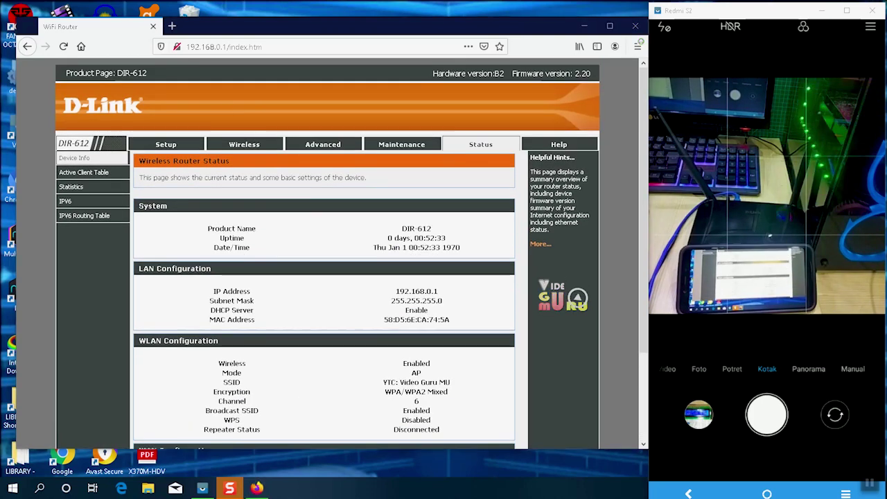
right_click(269, 7)
left_click(327, 47)
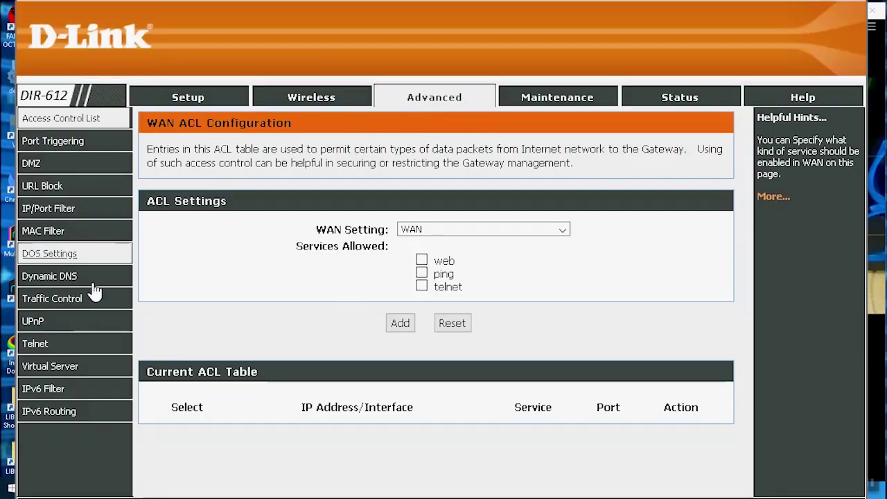
- Open the Virtual Server page and scroll to its Current Virtual Server Forwarding Table
left_click(102, 373)
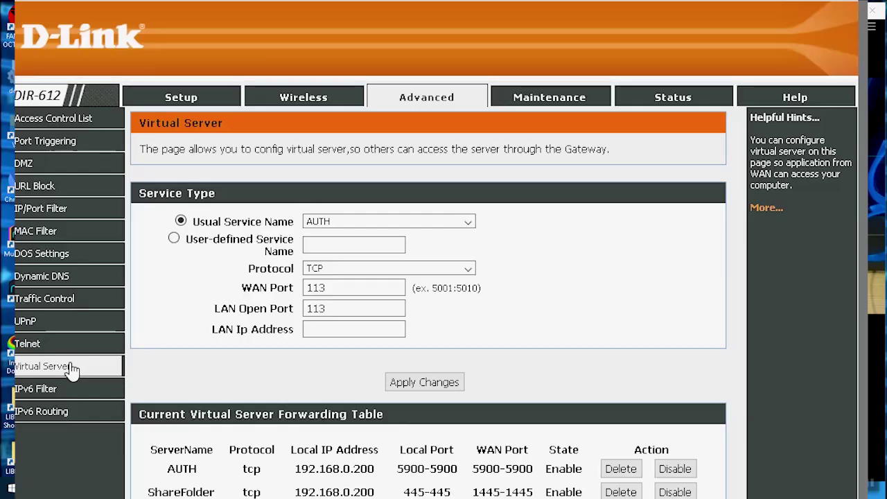
scroll(375, 281, "down", 1)
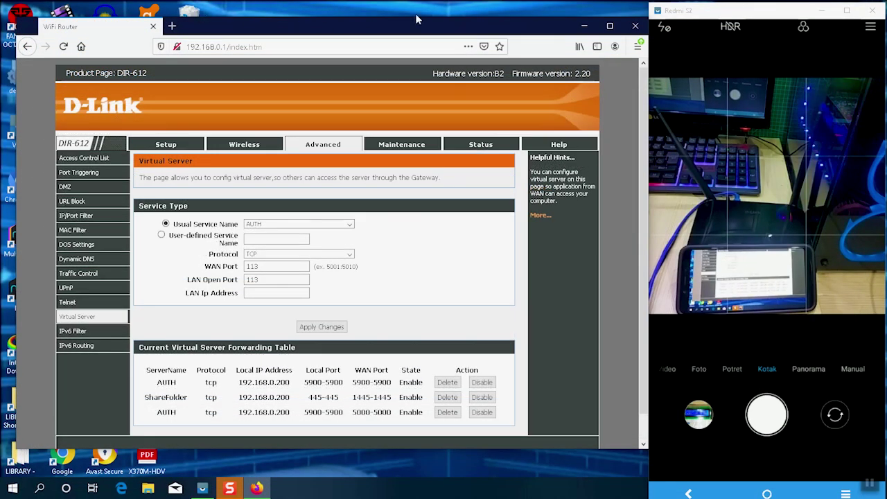
right_click(301, 13)
left_click(281, 210)
left_click_drag(234, 31, 232, 52)
- Review the forwarding table's AUTH rule mapping port 5000 to 192.168.0.200:5900
right_click(274, 3)
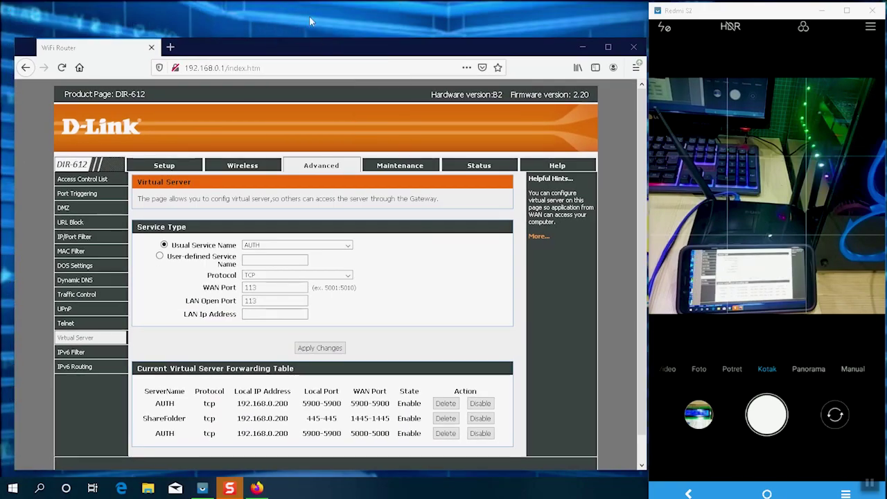
right_click(305, 3)
left_click(331, 55)
right_click(306, 2)
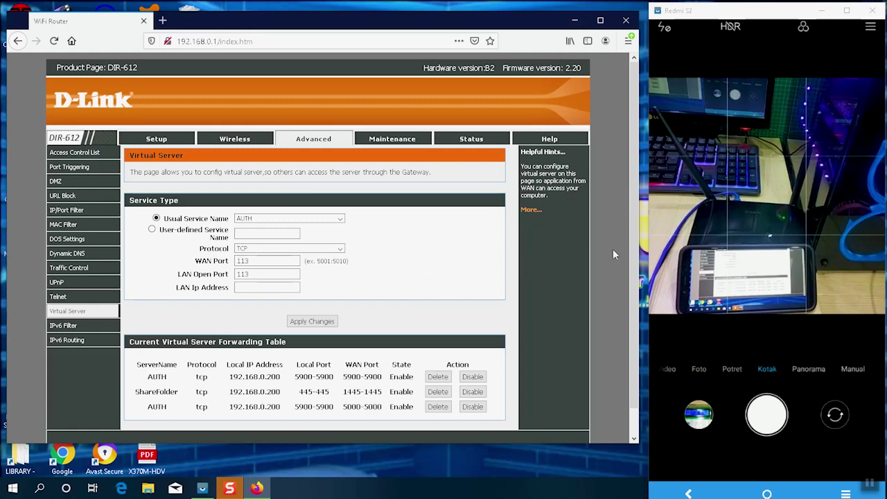
scroll(612, 257, "down", 1)
scroll(384, 273, "up", 1)
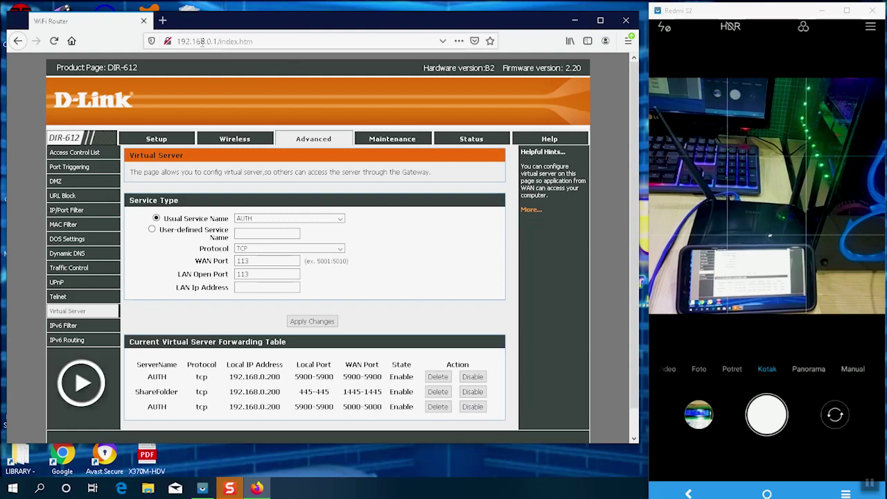
right_click(249, 5)
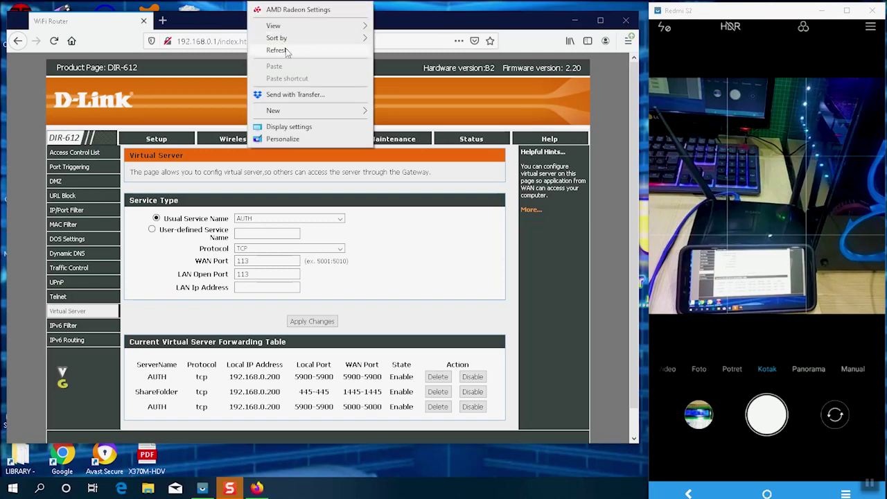
left_click(291, 5)
right_click(292, 6)
left_click(320, 50)
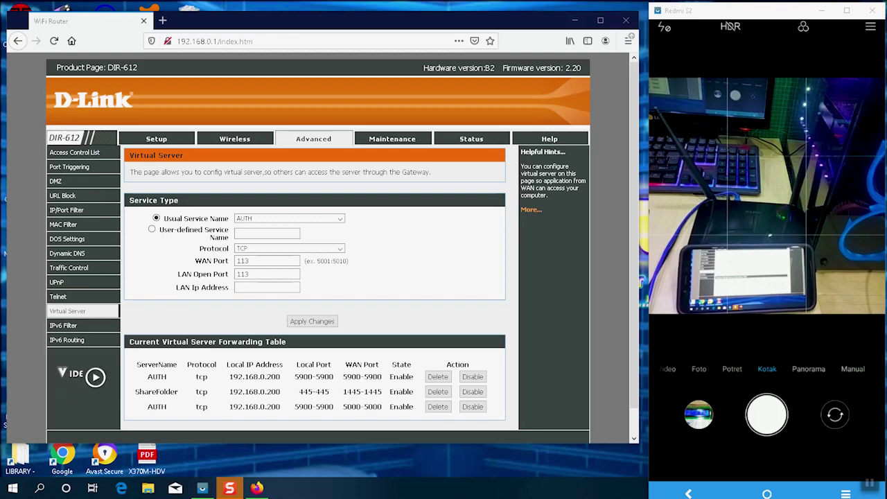
left_click(809, 367)
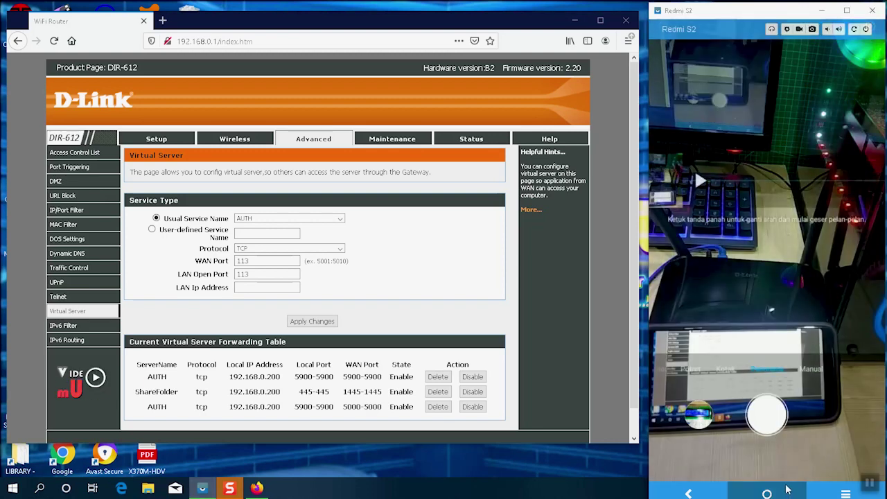
right_click(852, 301)
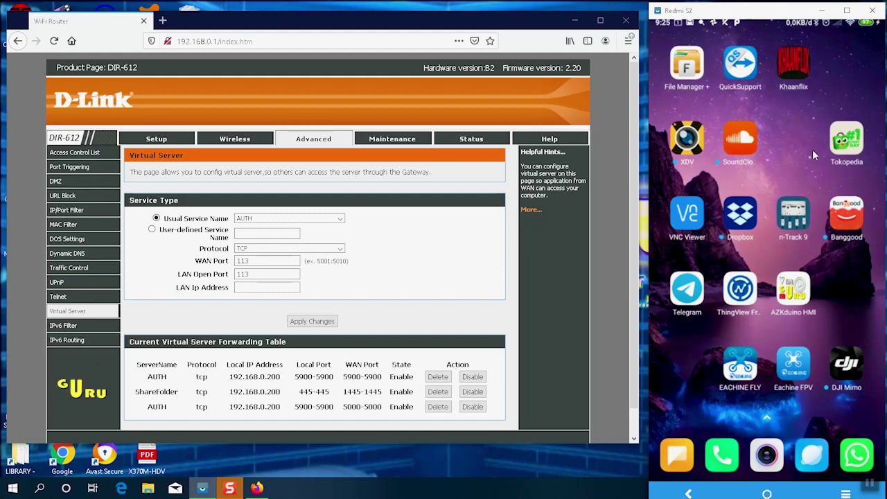
left_click_drag(796, 196, 798, 240)
left_click_drag(744, 197, 723, 198)
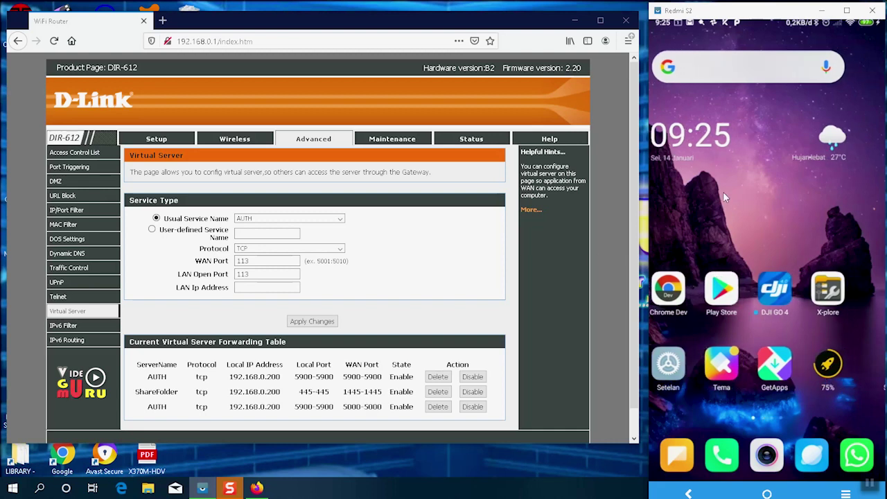